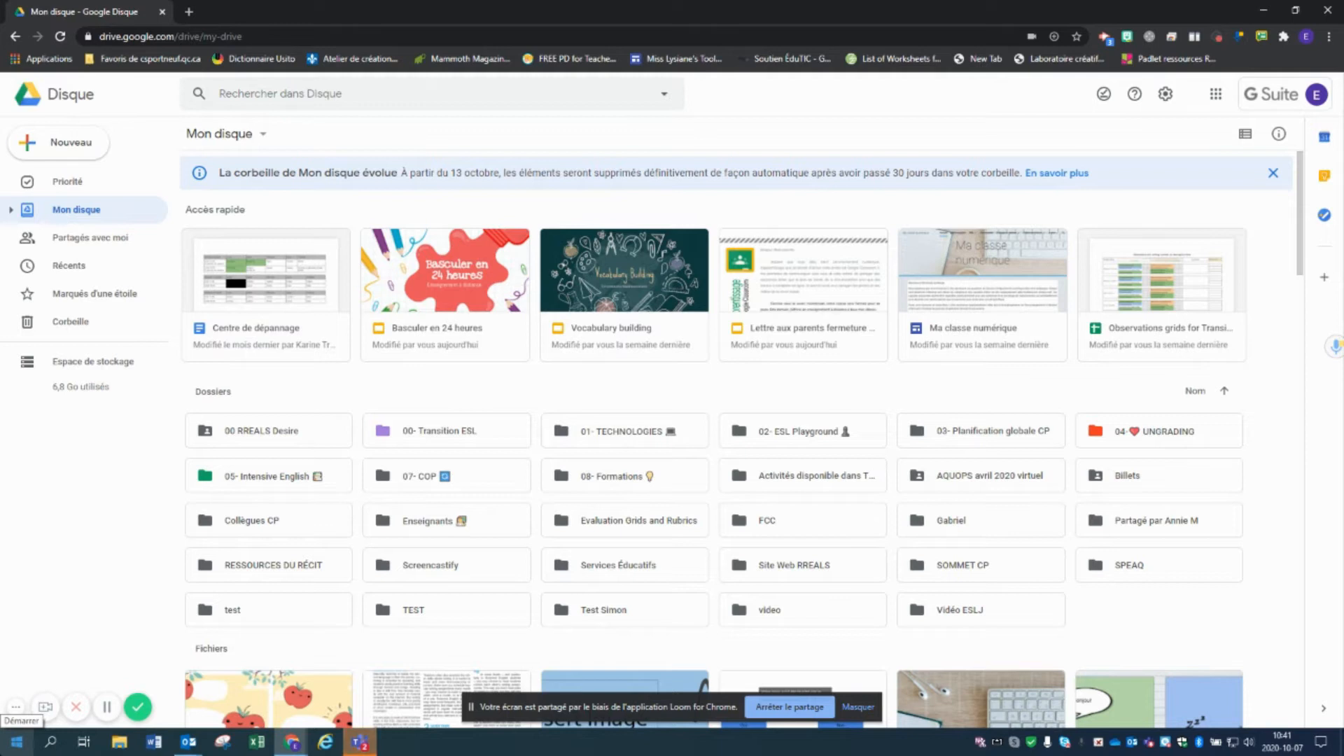
- Create a new folder named "Ressources pour les élèves" in Mon disque
click(65, 153)
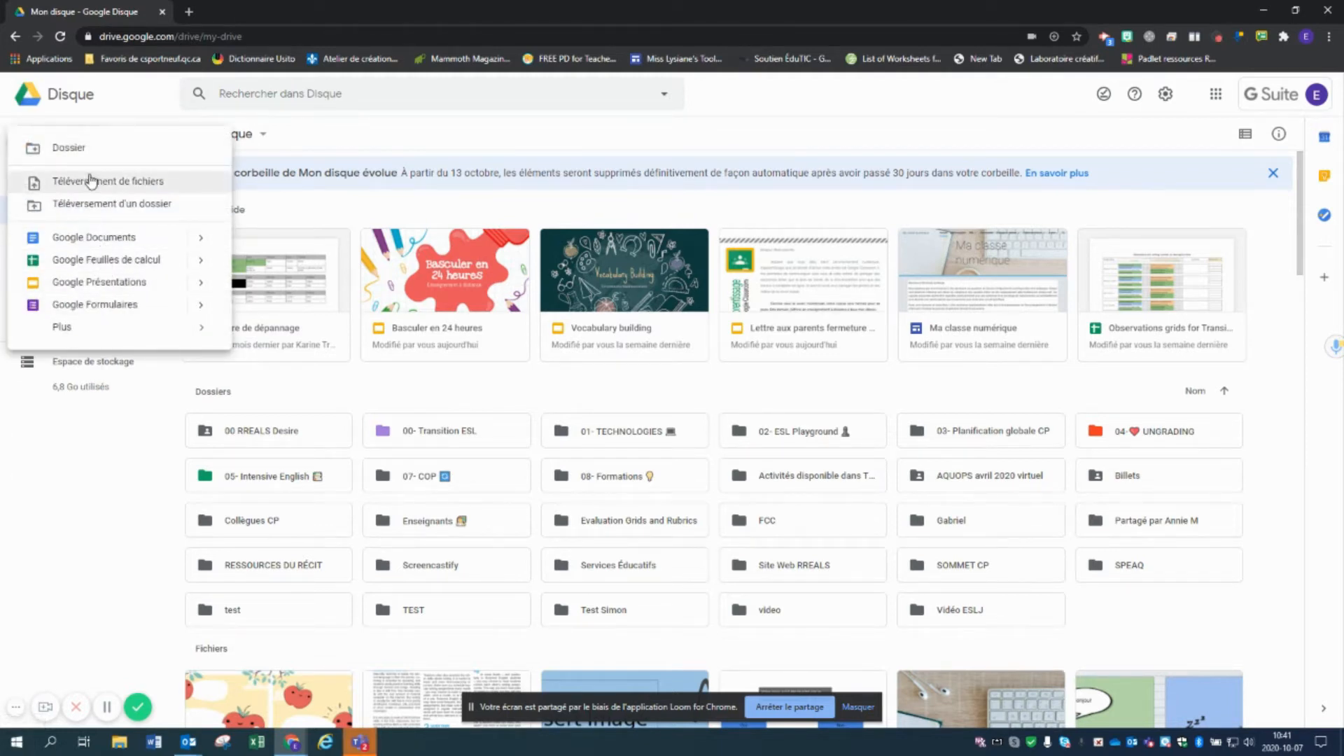
click(71, 161)
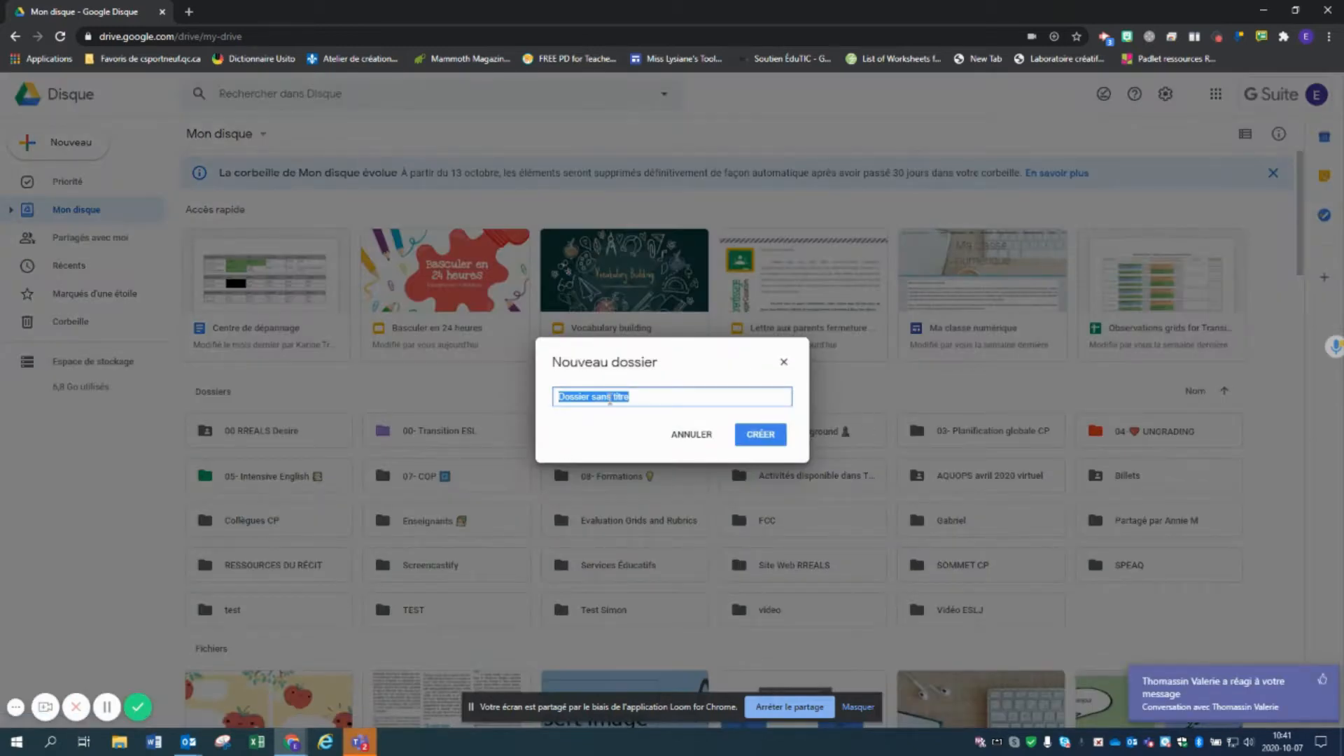
text(Ressources pour les élèves)
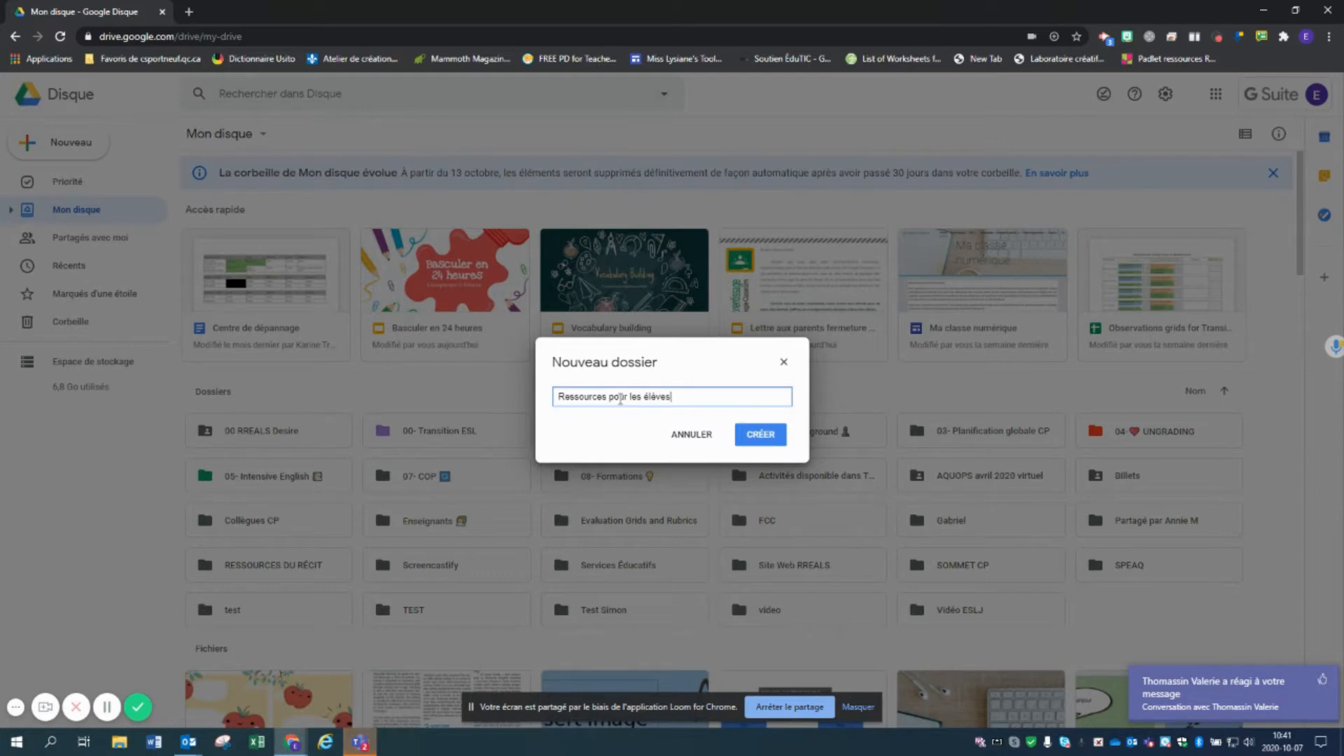
click(760, 435)
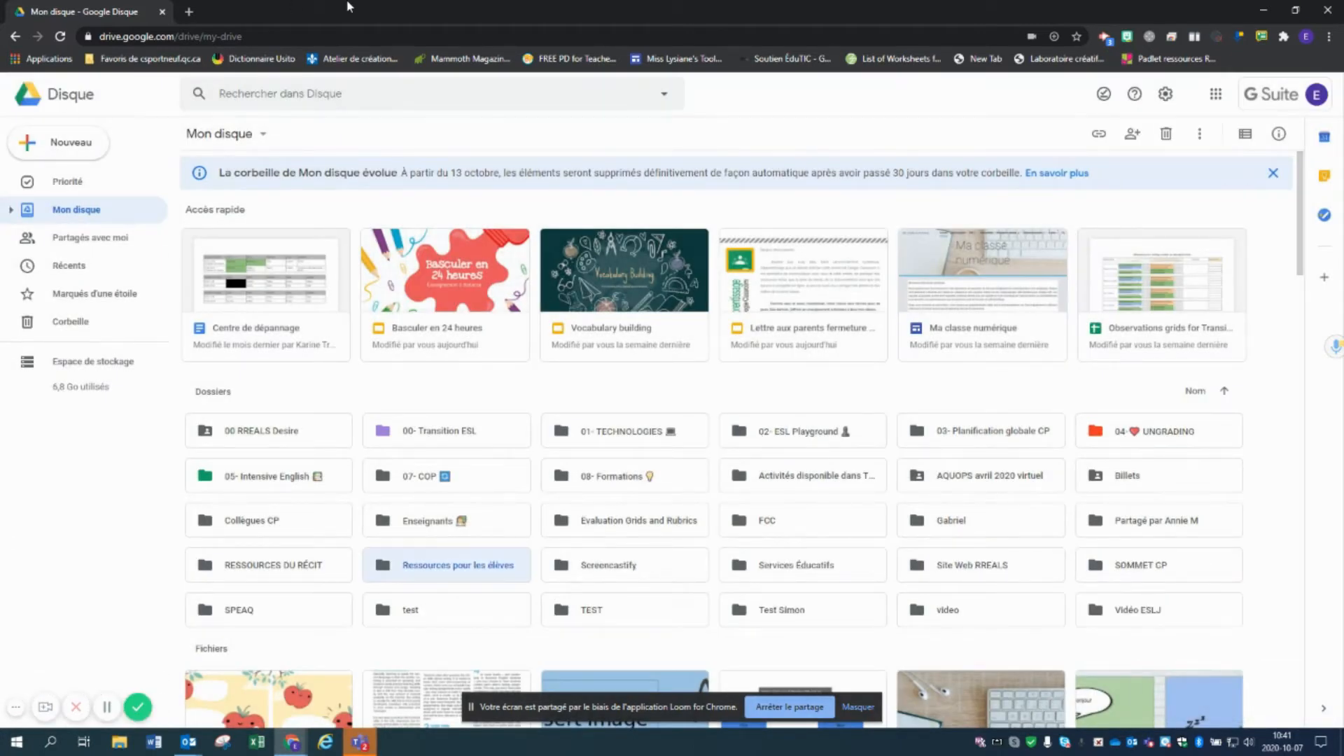
- Upload the C1 Observations grids, C3 Observations grids - Feuille 1 and C3 Observations grids for Transition PDFs into the Ressources pour les élèves folder
double_click(430, 569)
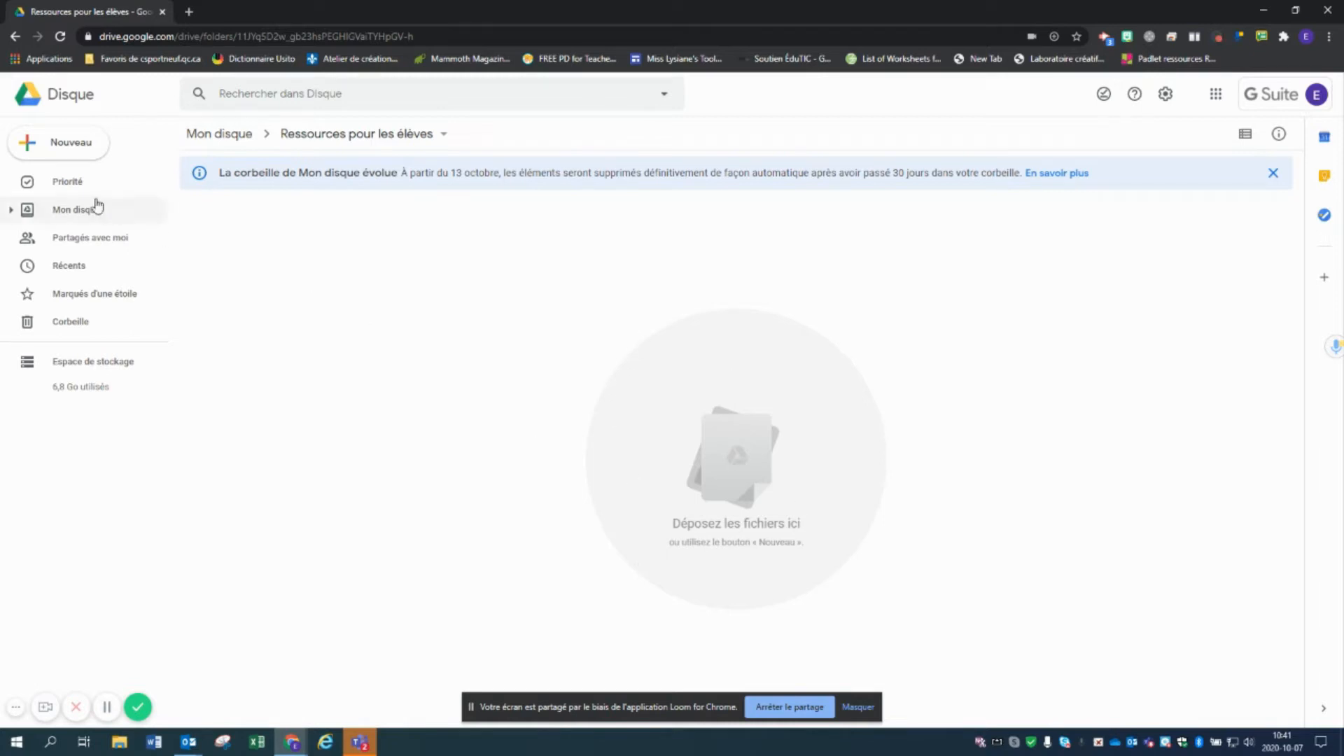
click(59, 159)
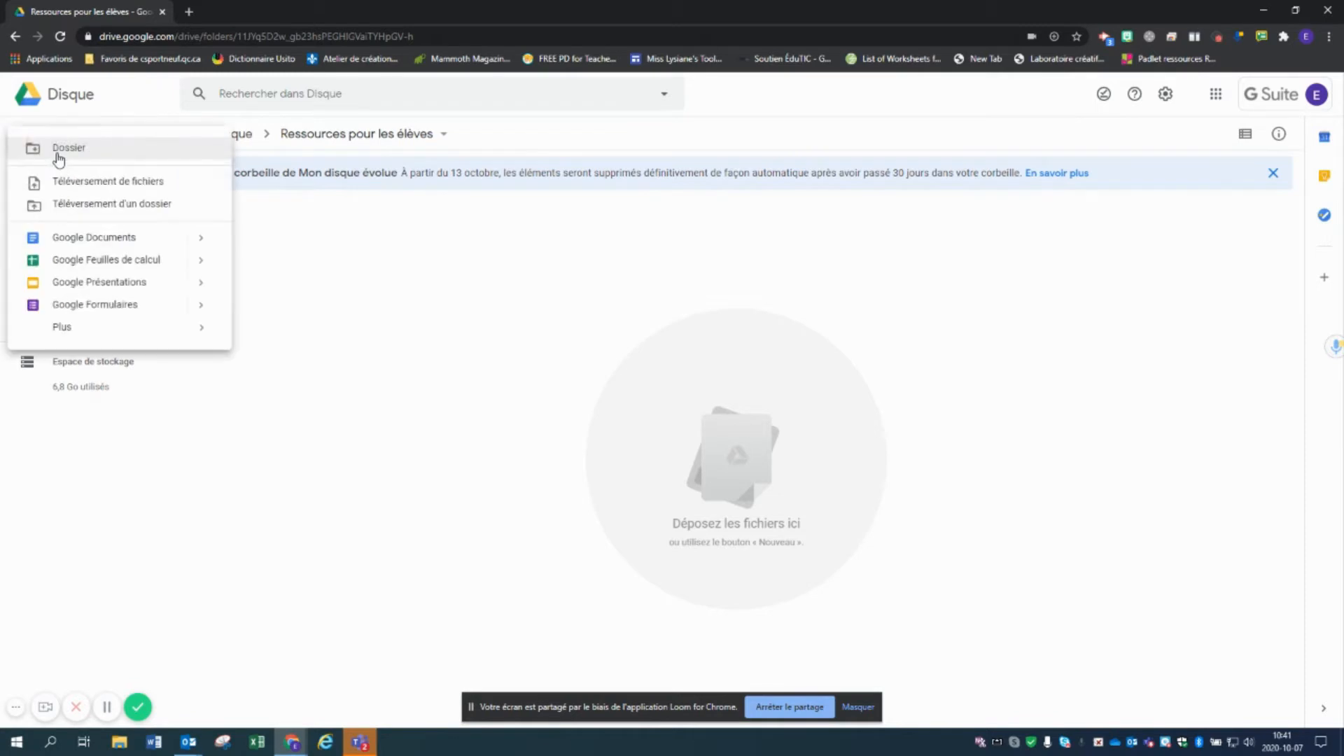
click(99, 185)
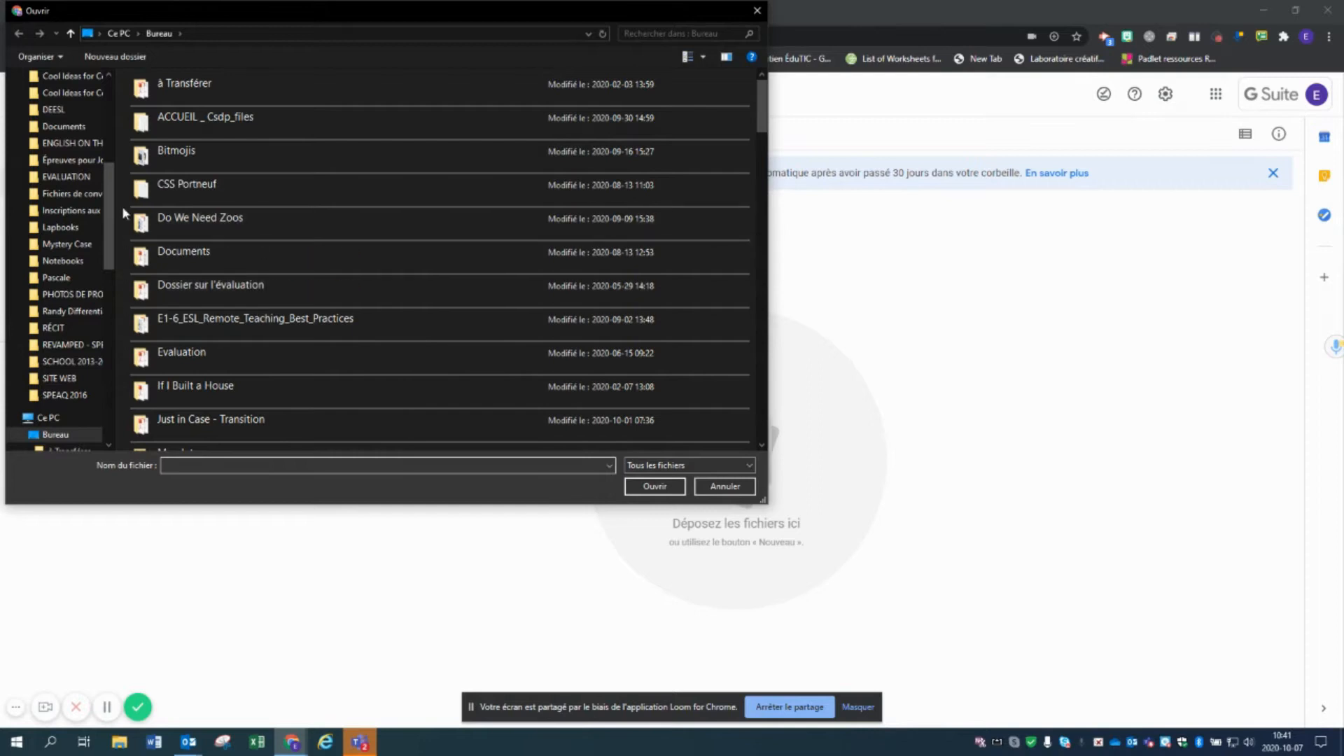
scroll(401, 313, down, 10)
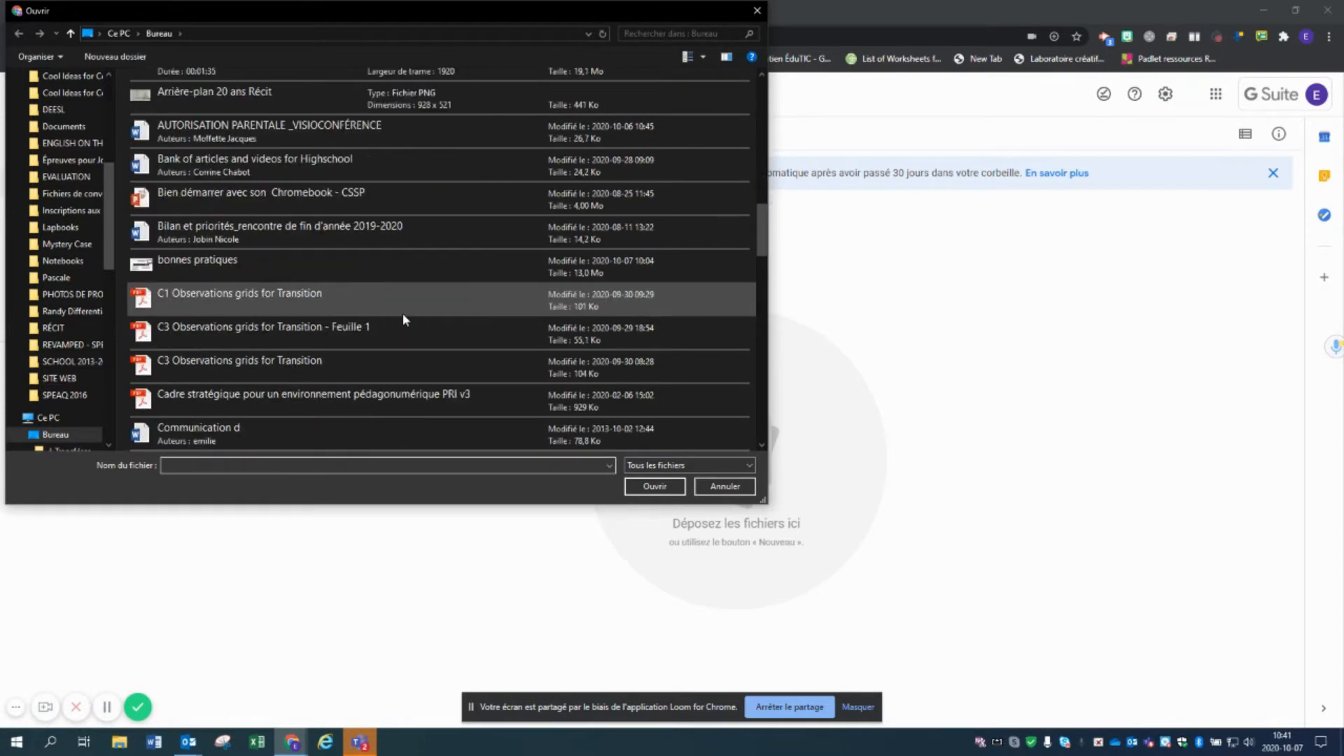
scroll(402, 313, down, 1)
scroll(294, 126, down, 1)
click(288, 105)
ctrl+click(298, 129)
ctrl+click(296, 158)
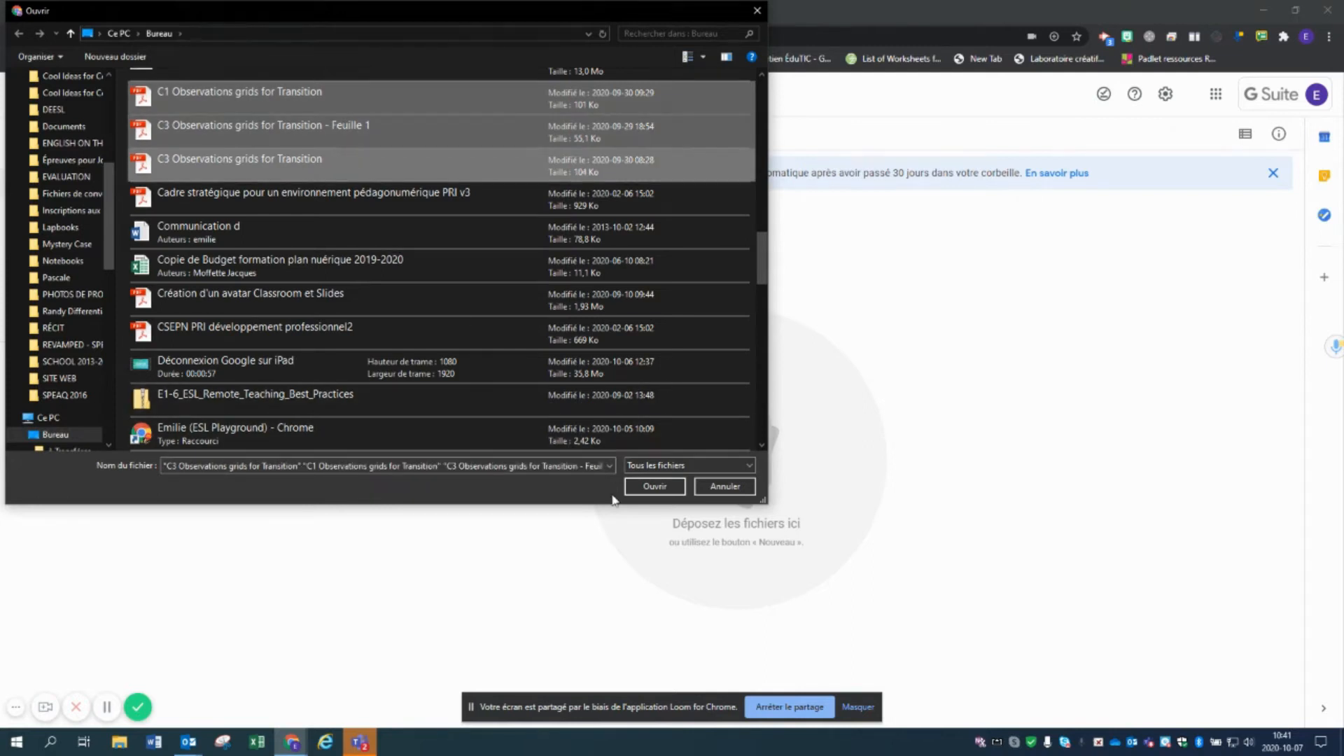
click(642, 483)
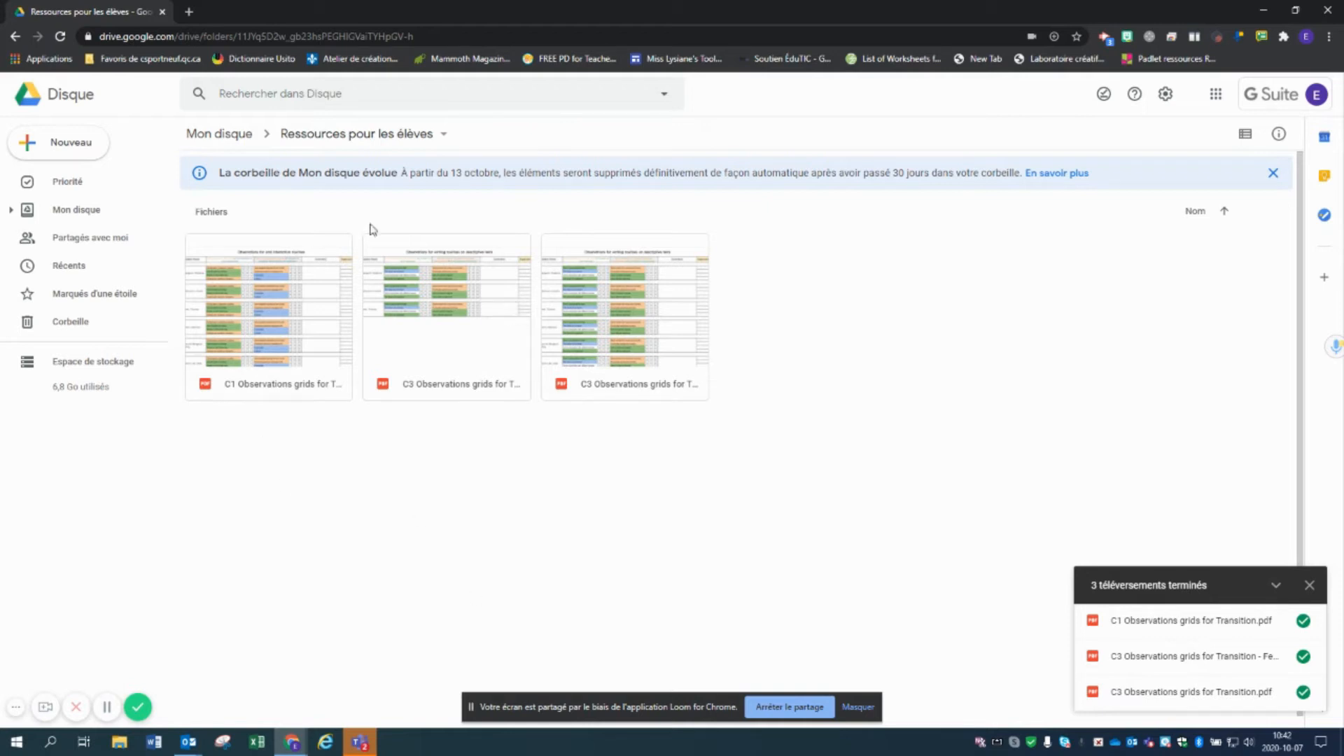
- Set the Ressources pour les élèves folder's link access to "Tous les utilisateurs disposant du lien"
click(371, 137)
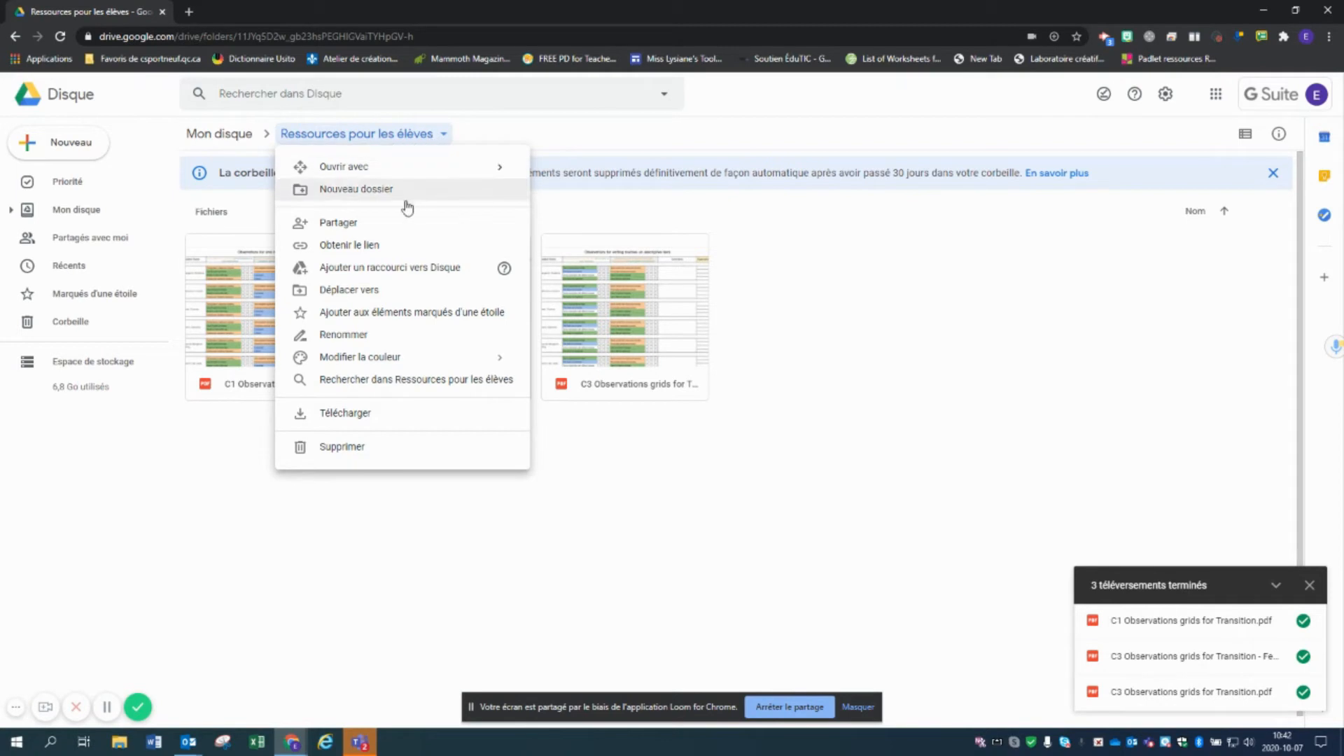
click(369, 247)
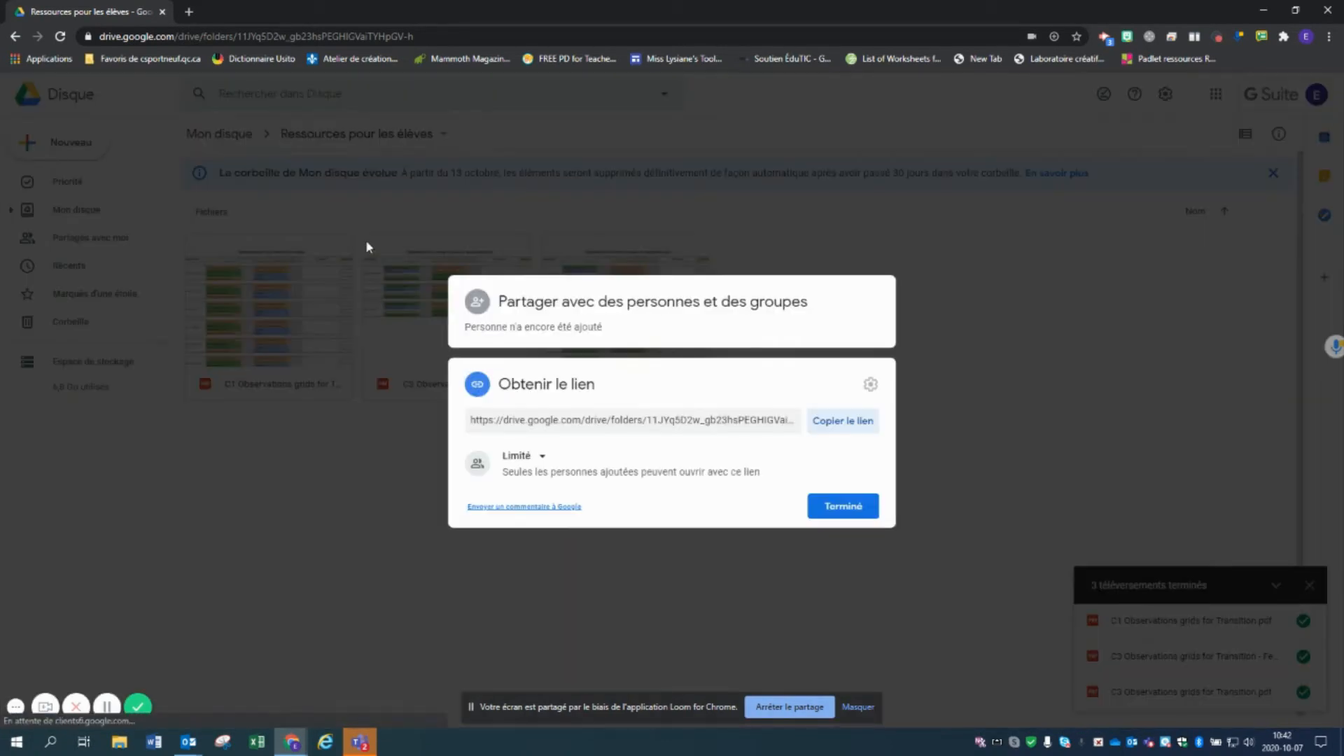
click(538, 458)
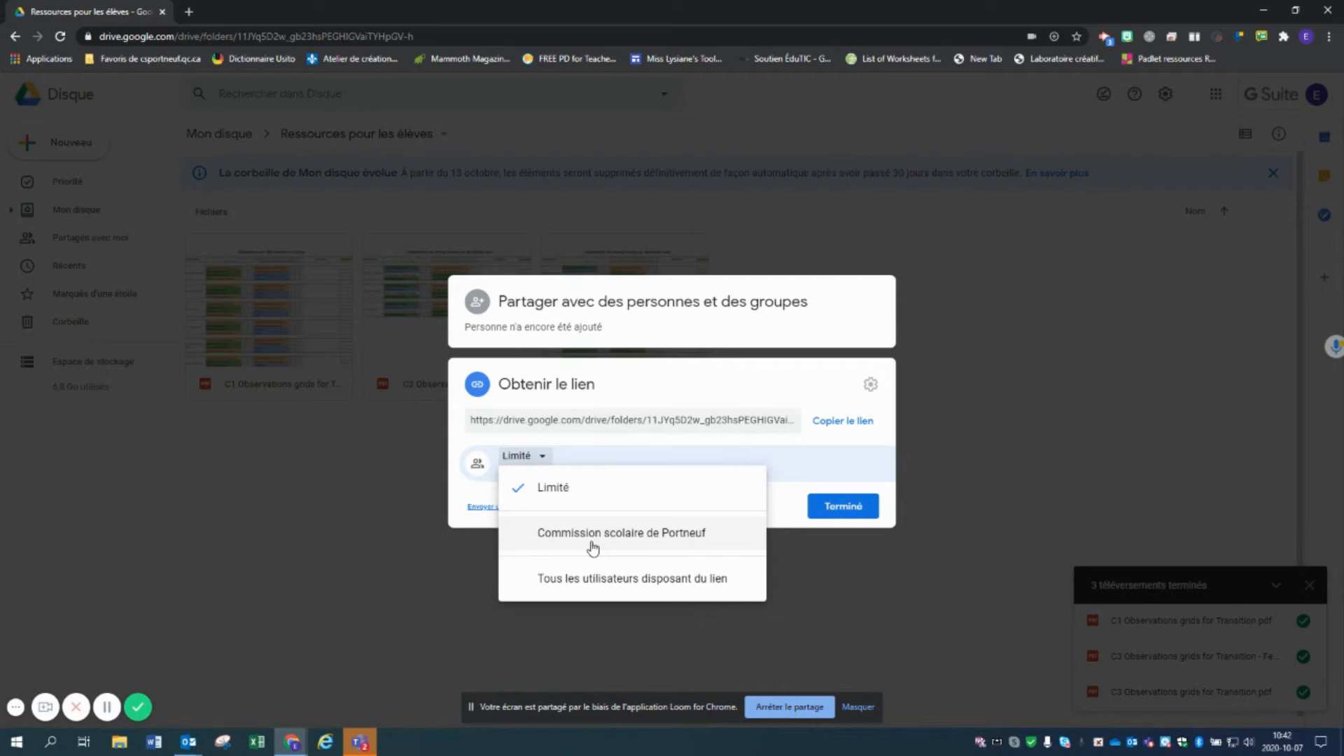
click(556, 589)
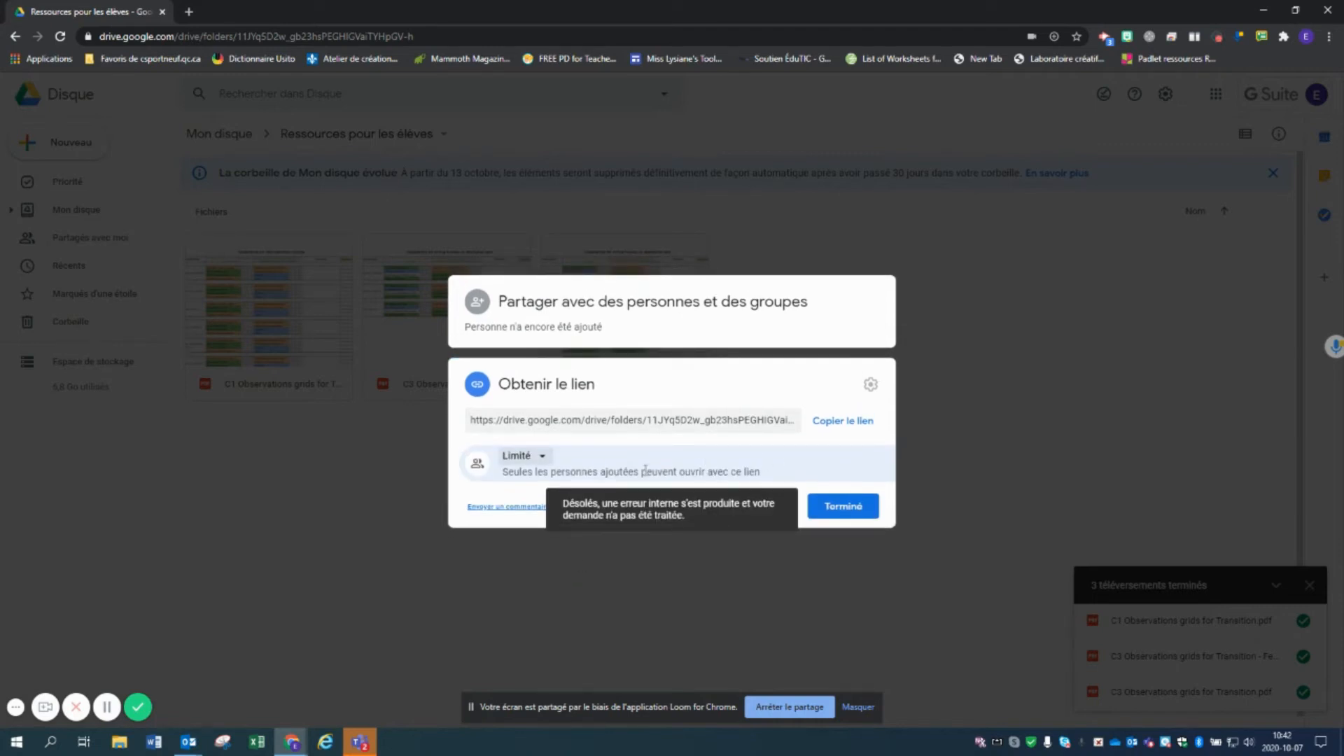
click(541, 456)
click(609, 588)
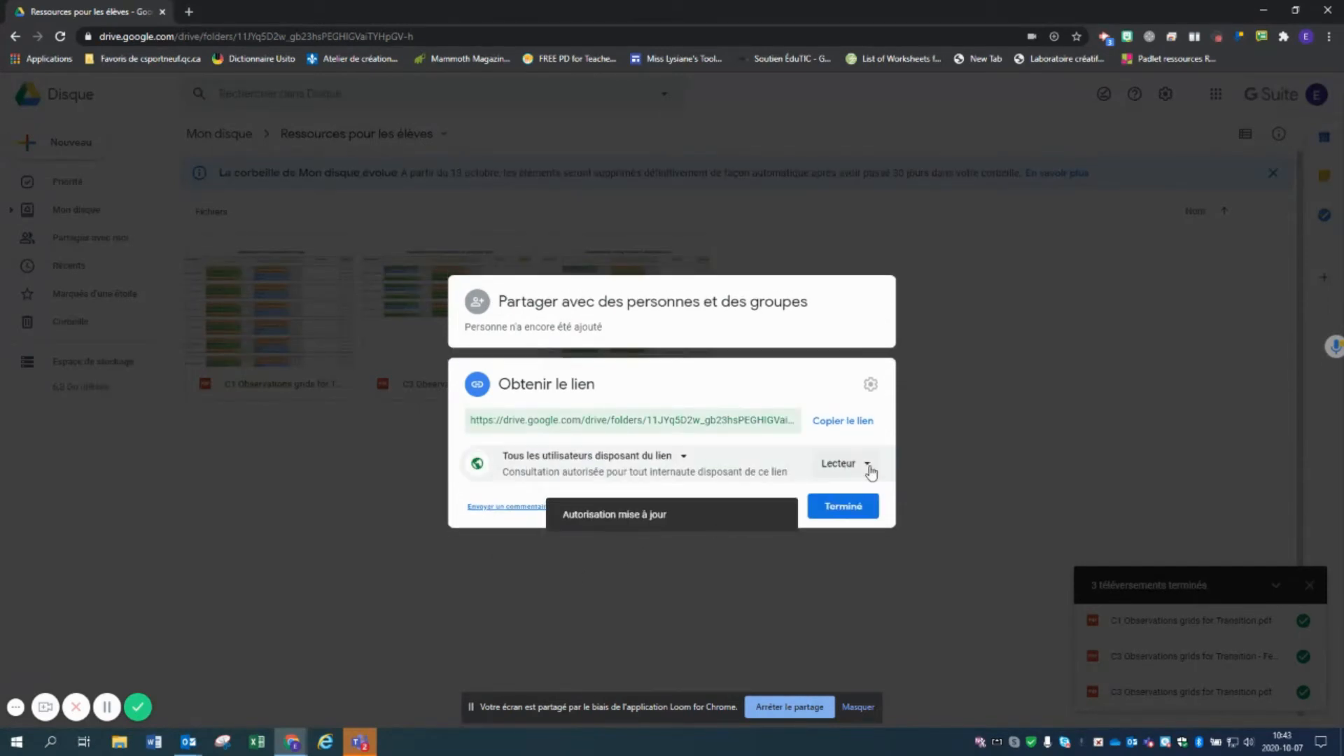
- Choose the Lecteur role for people with the folder link and copy the sharing link
click(868, 467)
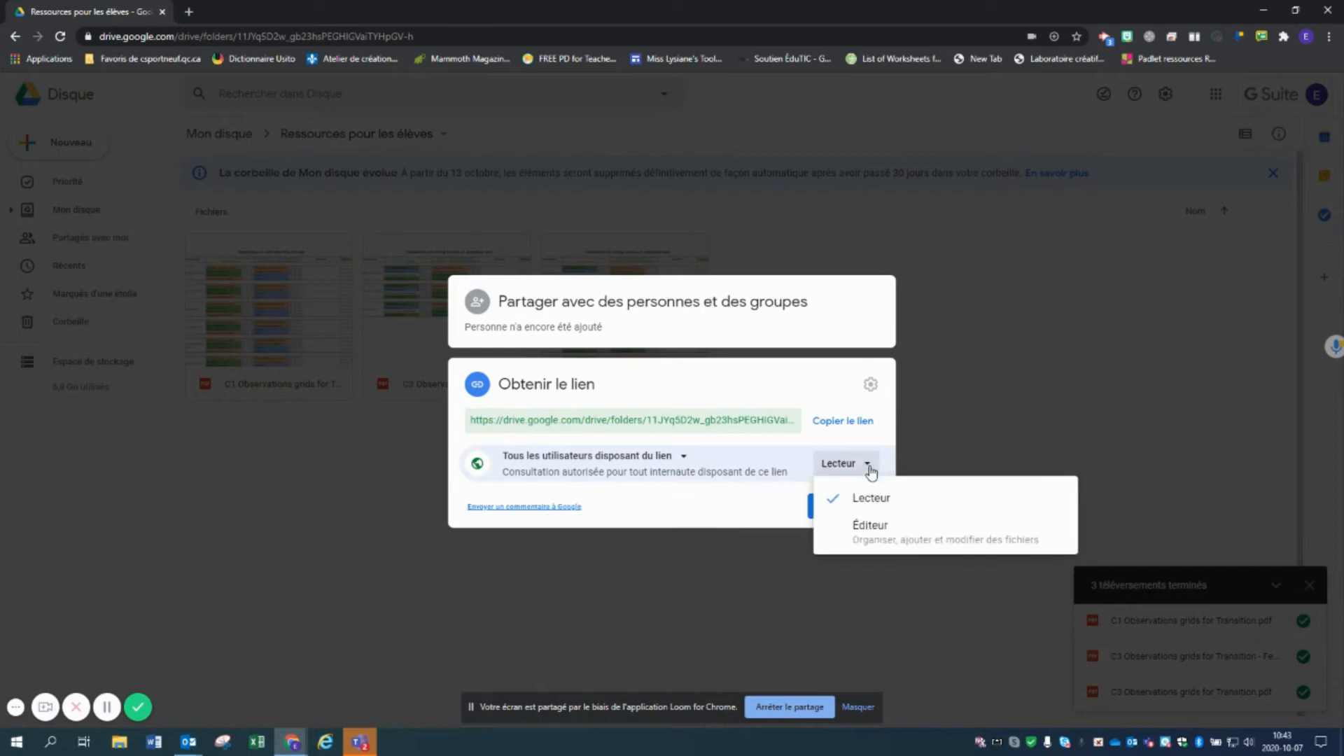
click(879, 507)
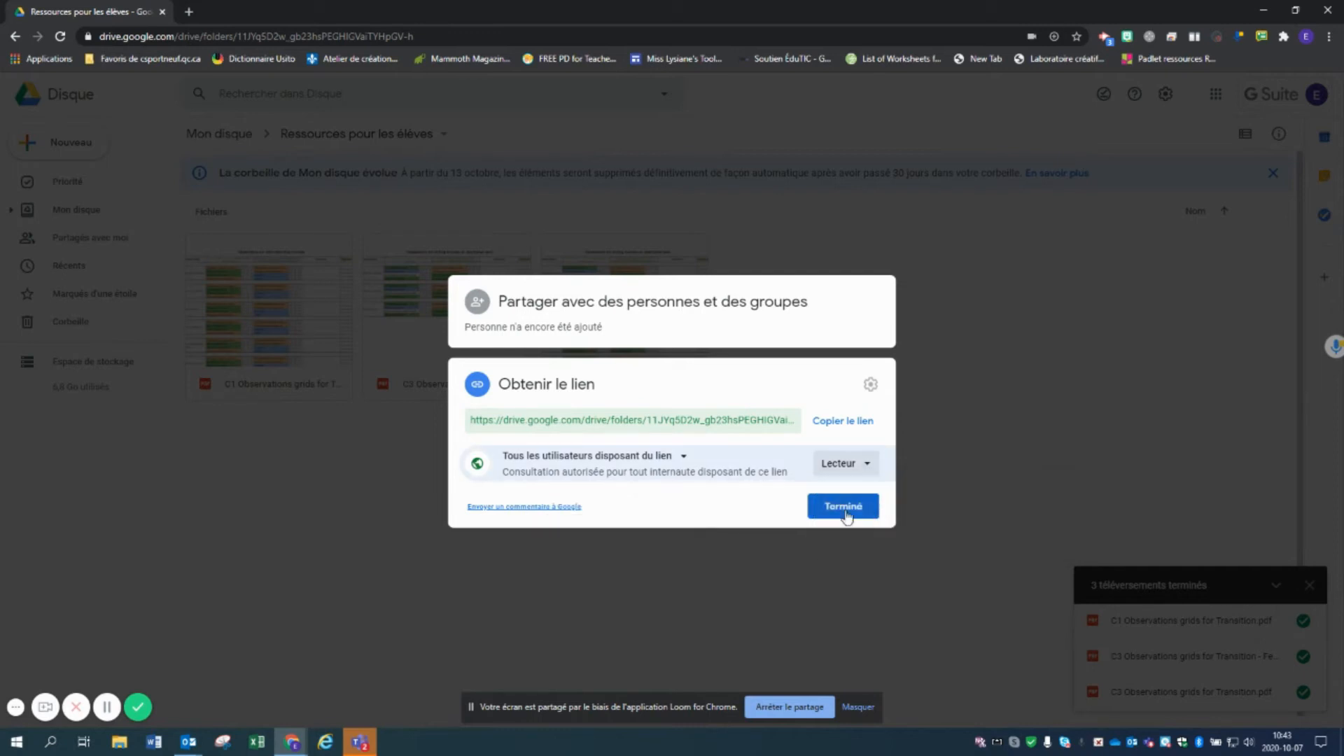
click(844, 422)
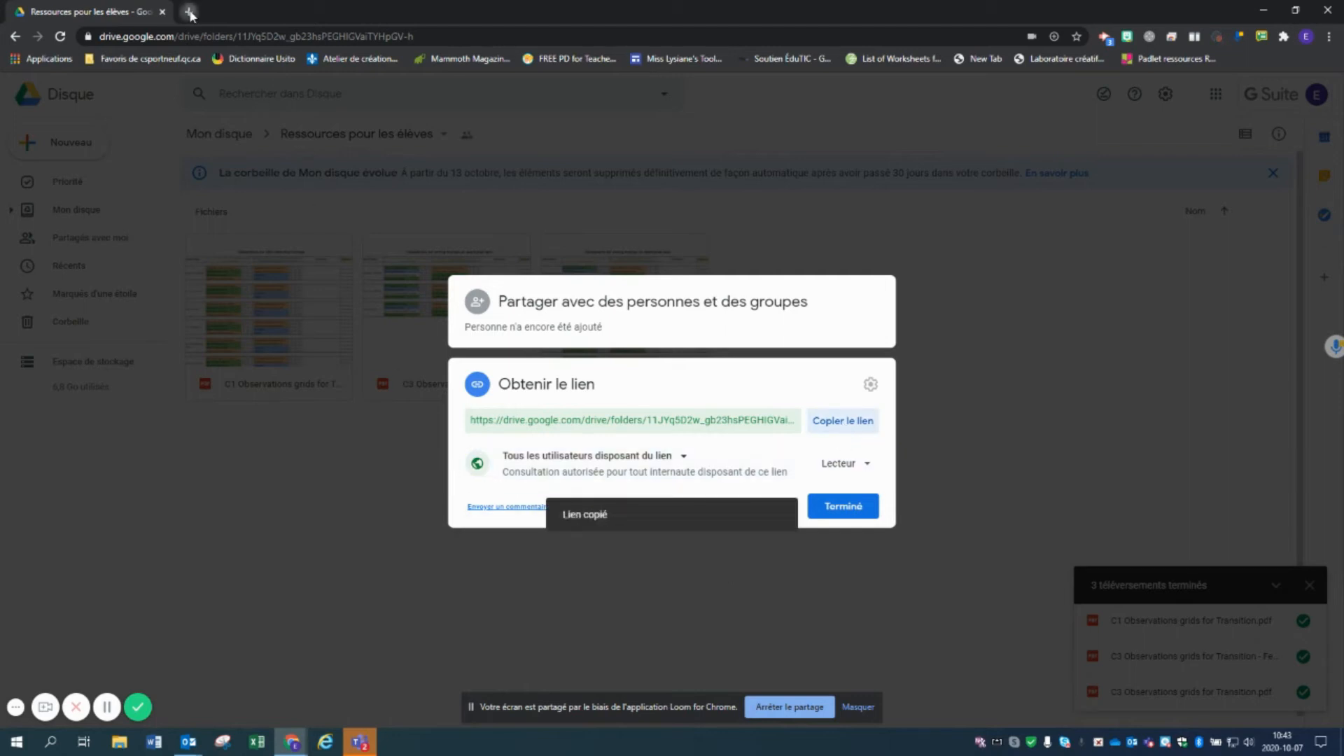
- Switch to Google Classroom in a new browser tab and open the Groupe 333 class
click(189, 12)
click(1286, 95)
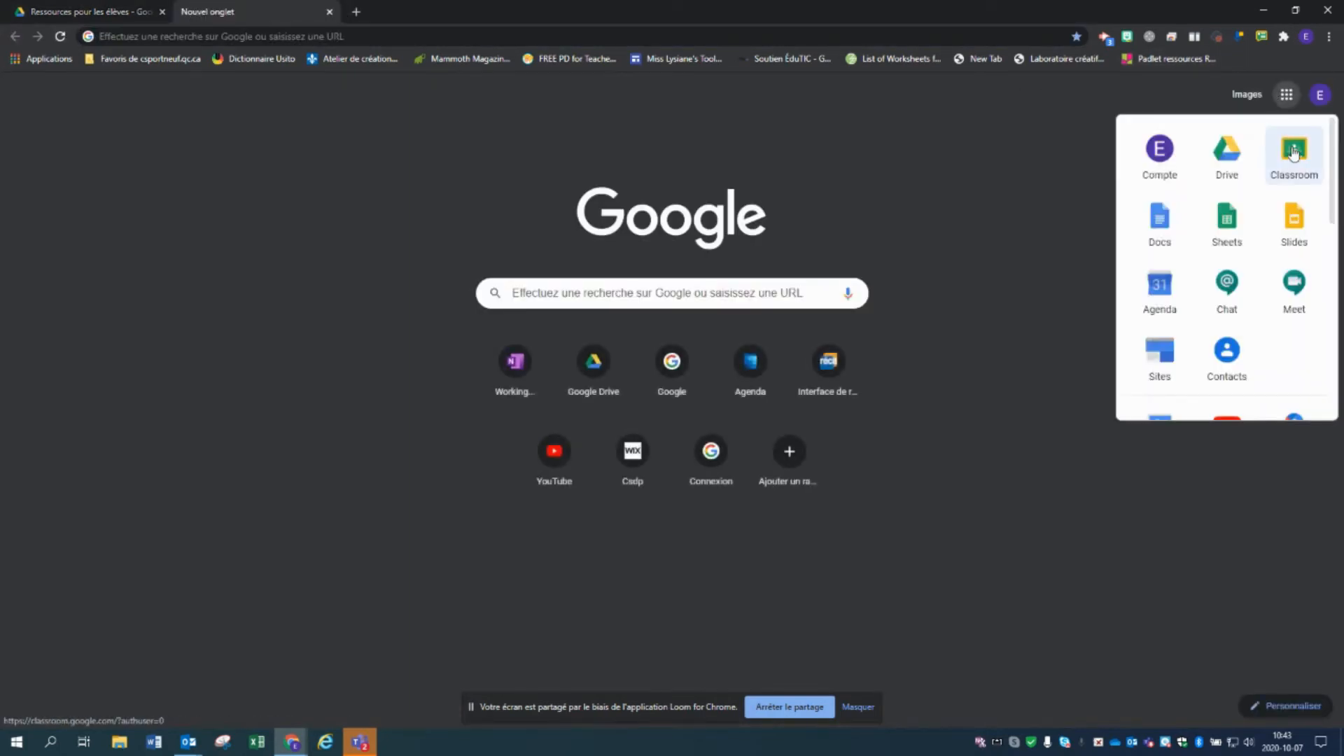
click(1295, 158)
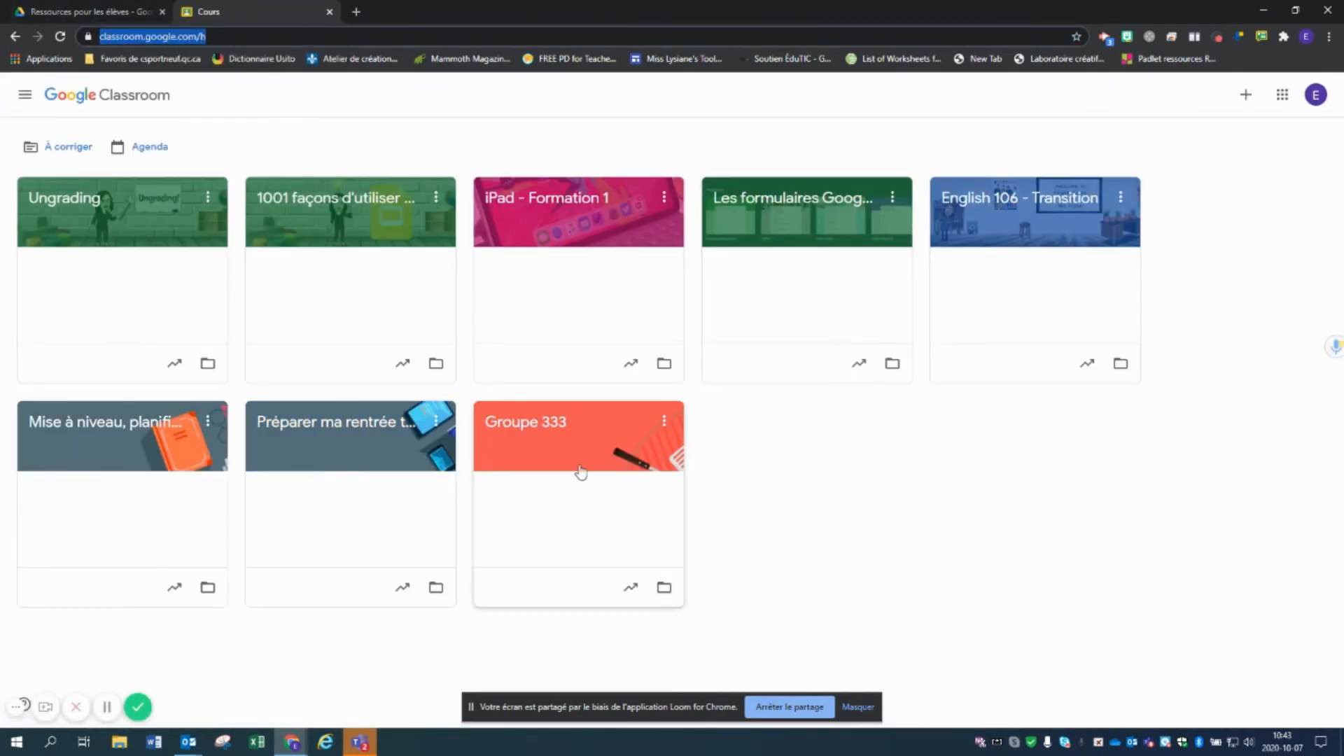
click(538, 424)
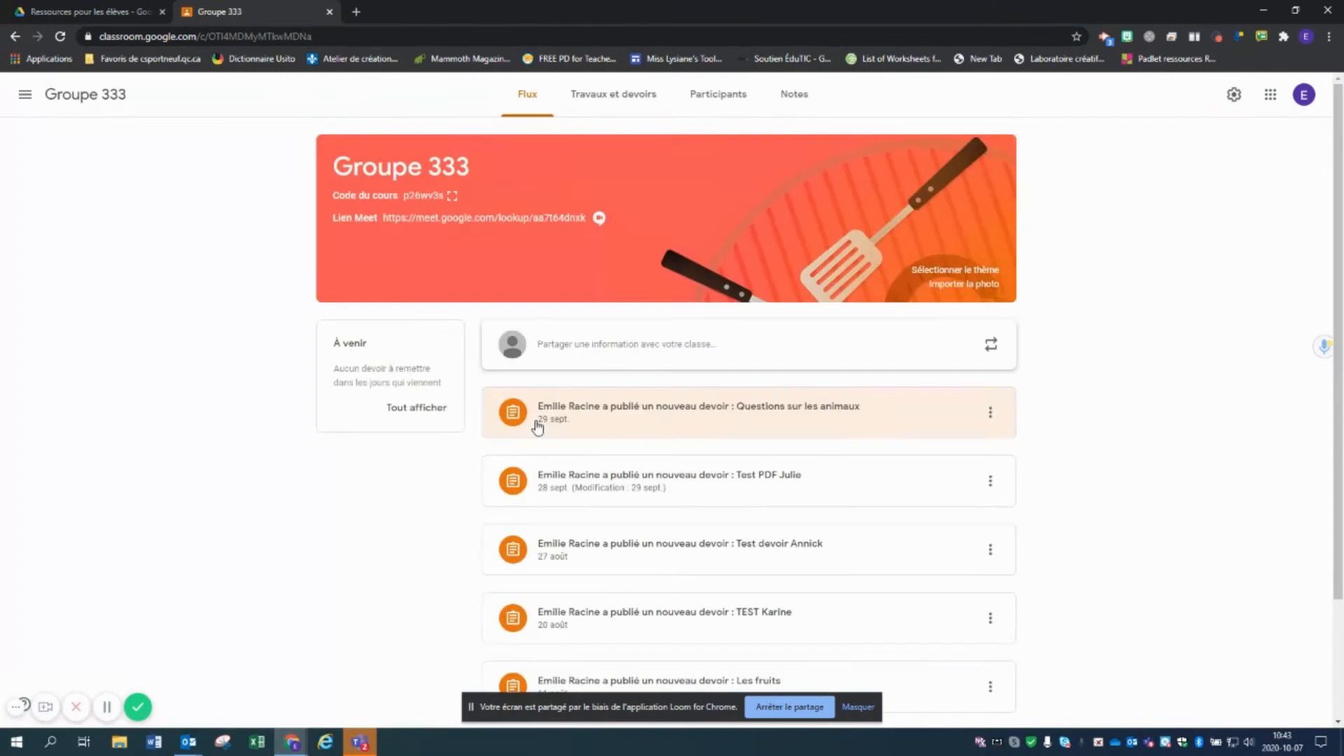
- Add a theme named "Ressources" to the Travaux et devoirs page of Groupe 333
click(633, 100)
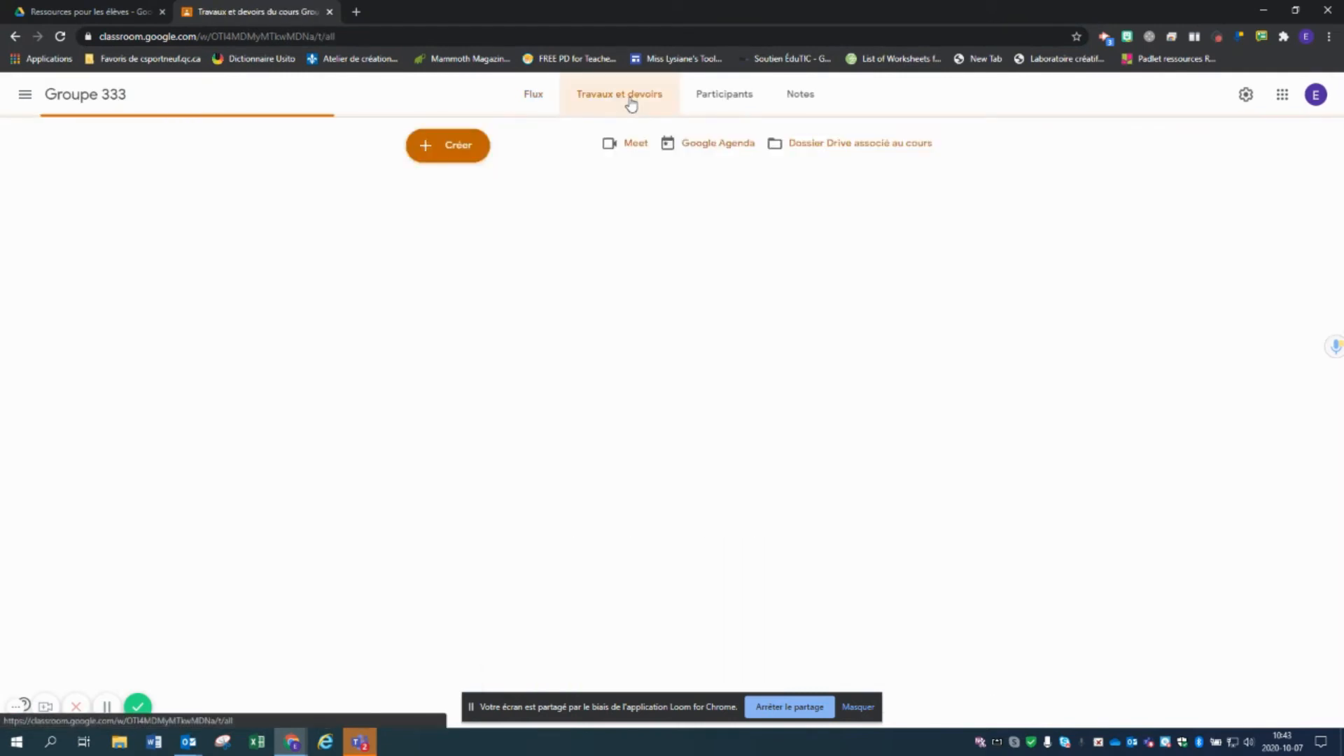
click(471, 146)
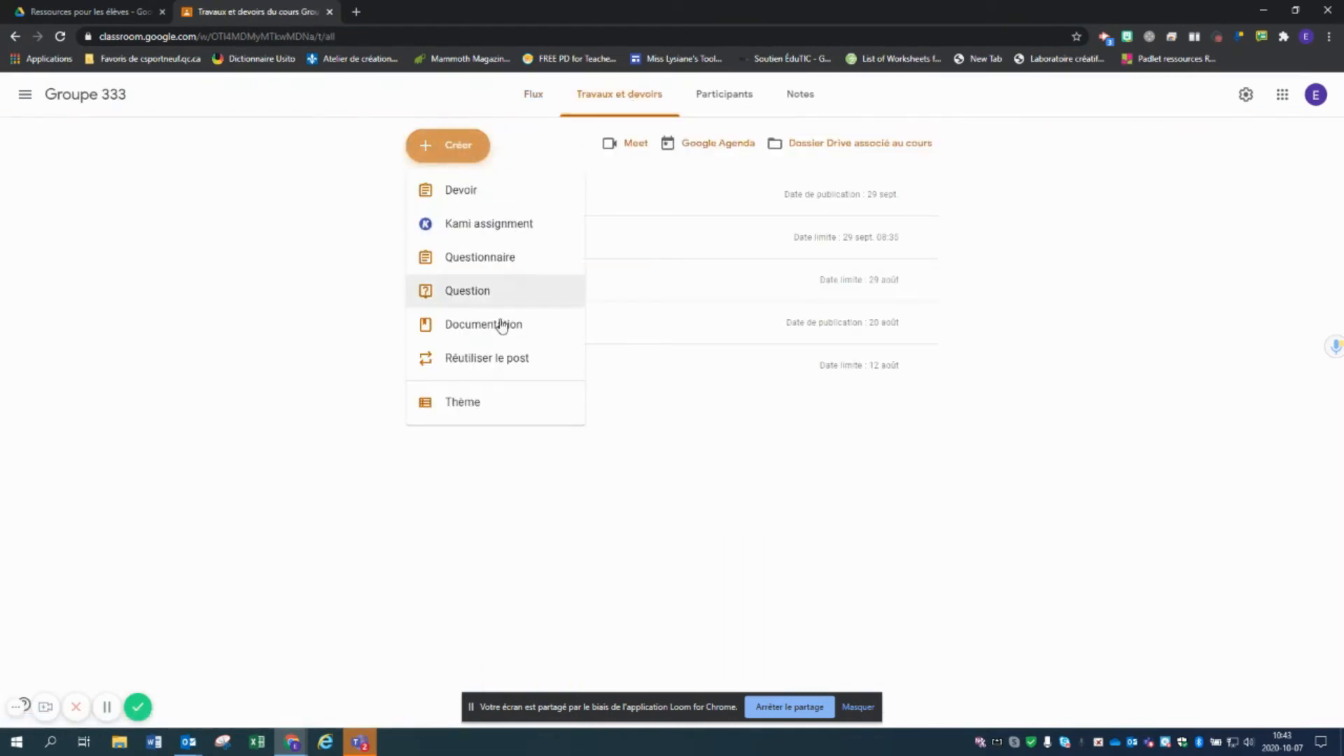
click(504, 410)
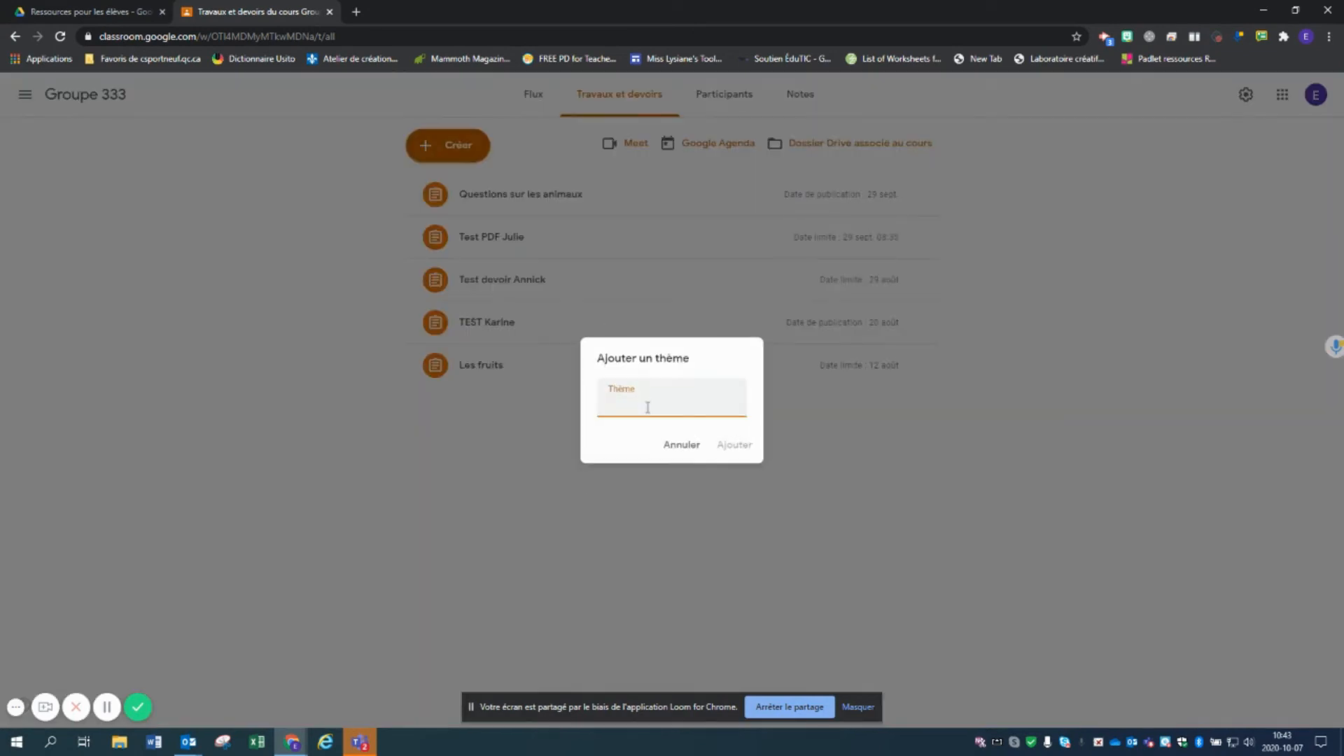
text(Ressources)
click(723, 441)
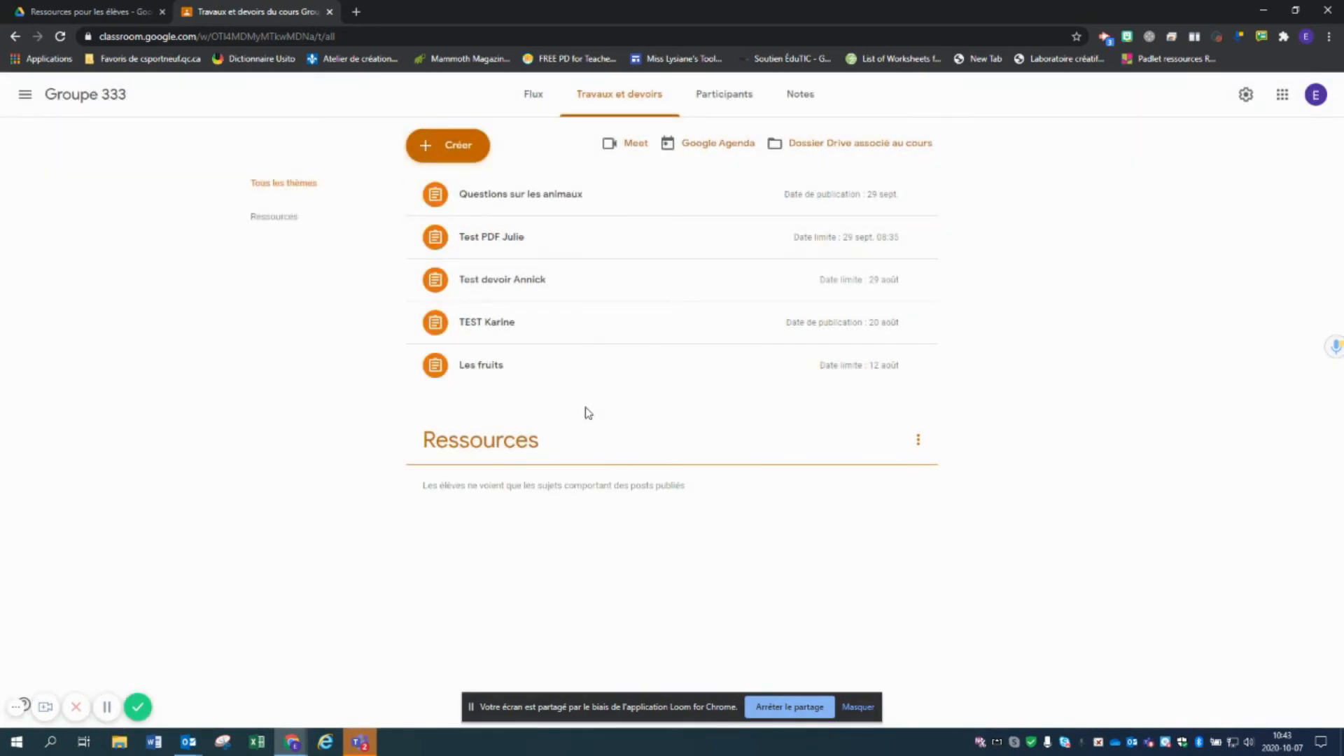
- Create a Documentation post for the class titled "Ressources étape 1"
click(464, 154)
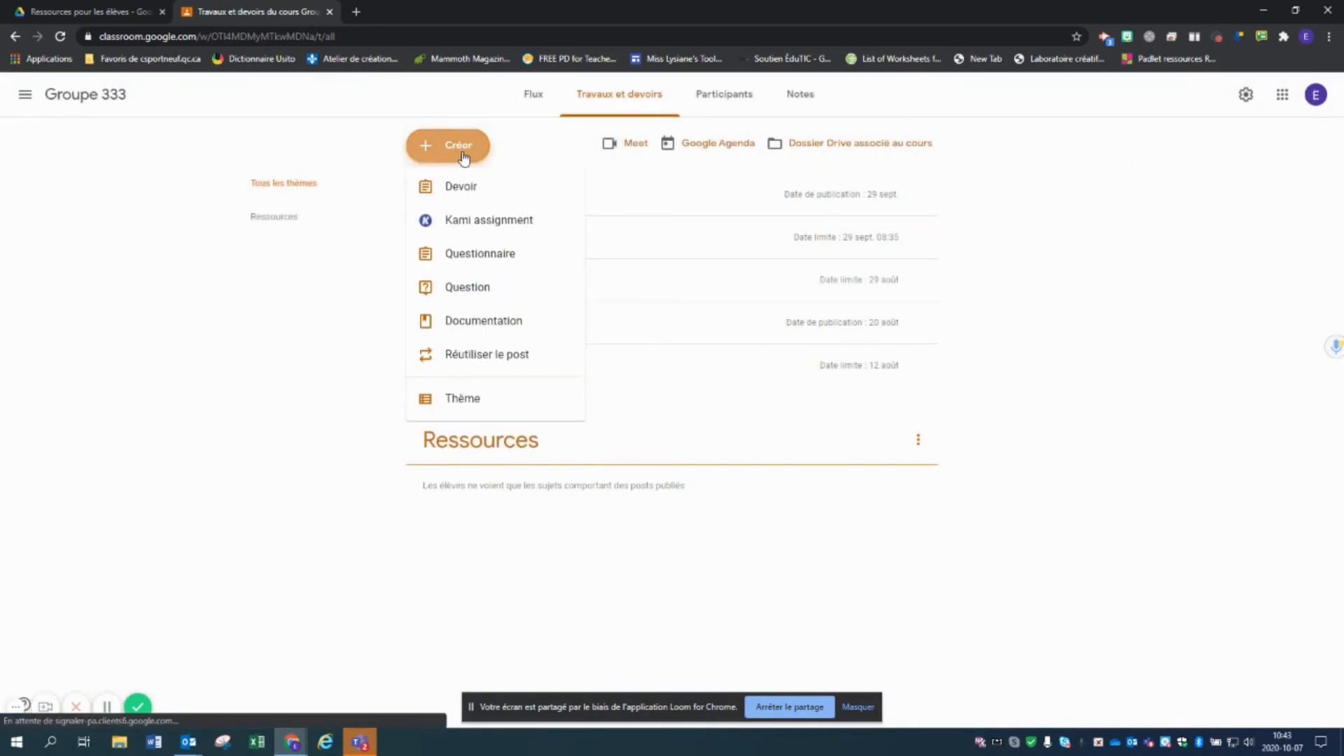
click(478, 327)
text(Ressources )
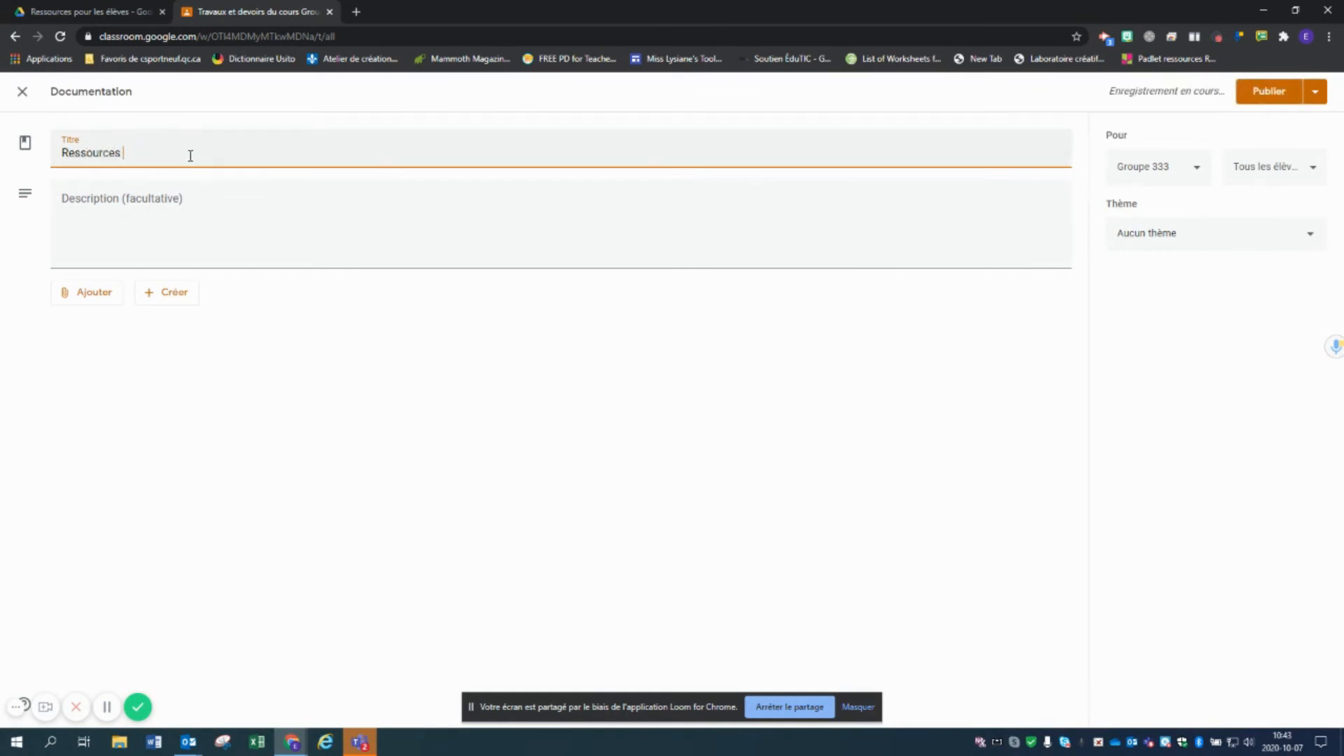
text(étape 1)
- Attach the copied Drive folder link to the Ressources étape 1 post
click(94, 298)
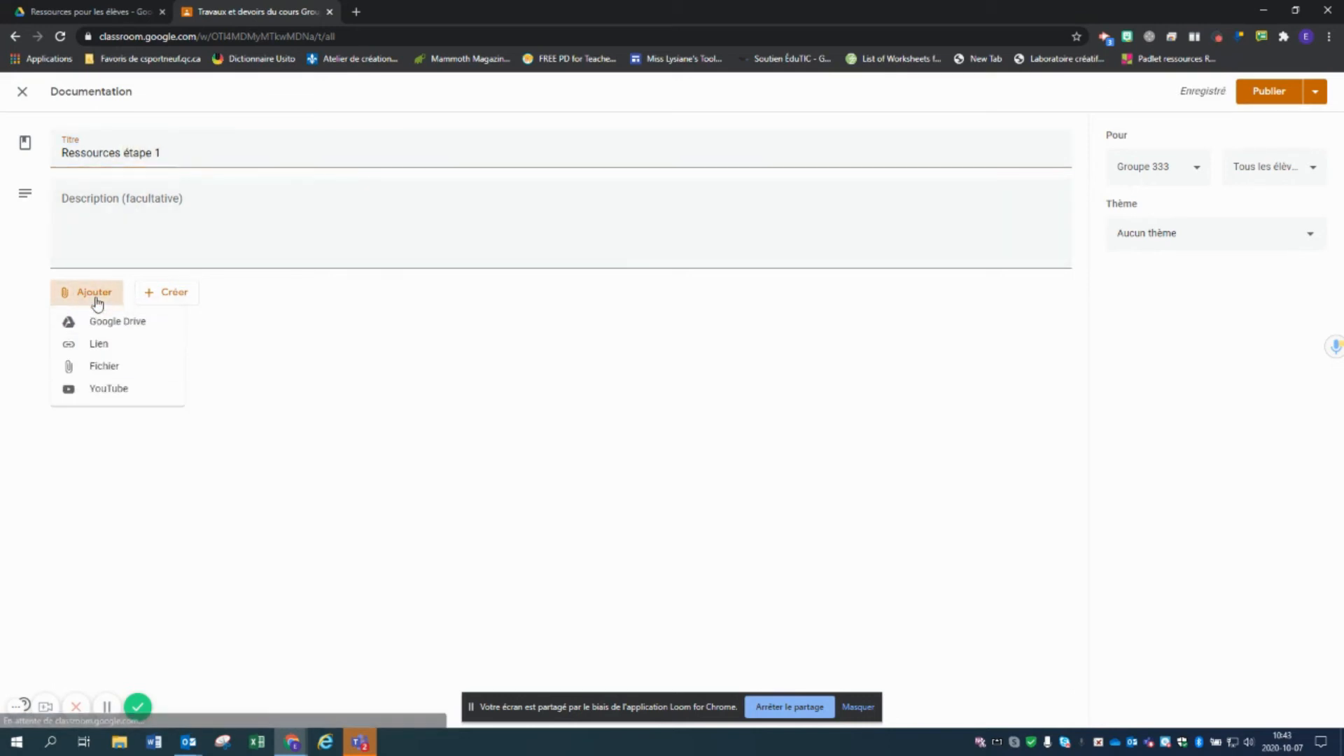
click(100, 343)
right_click(617, 411)
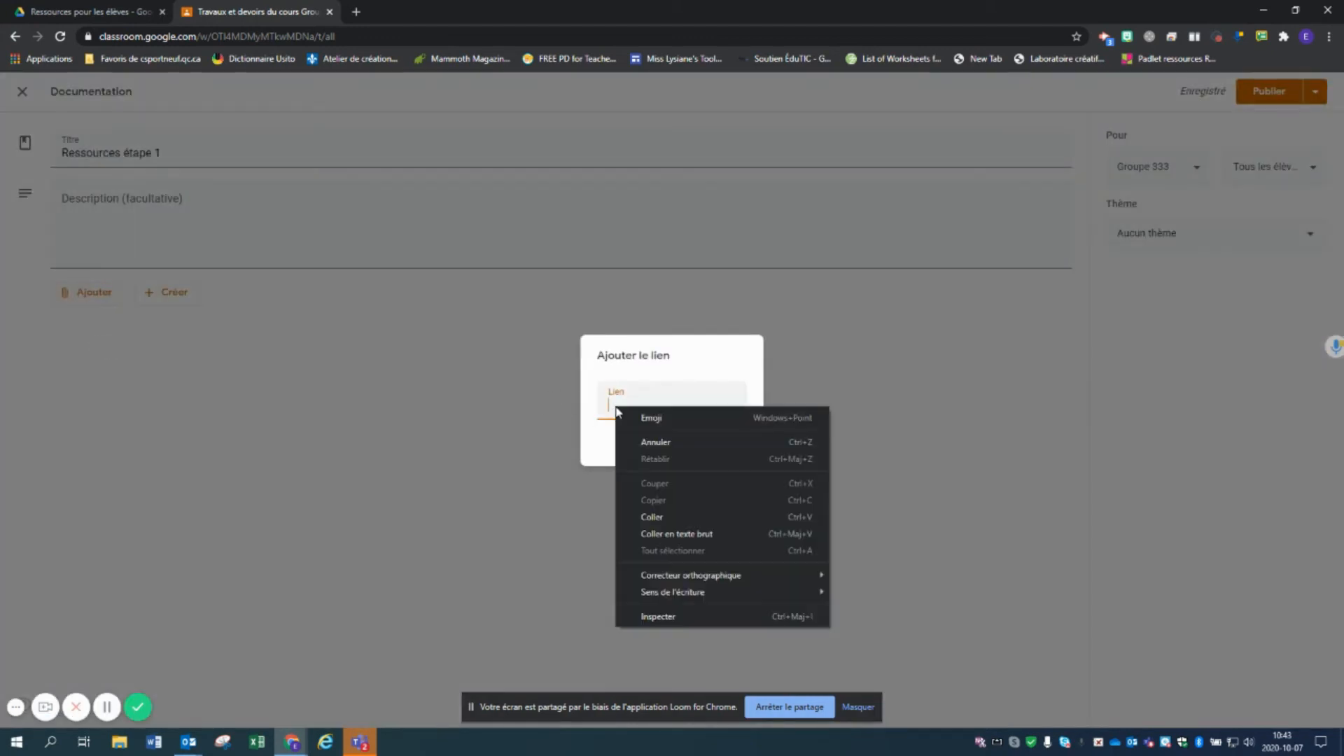
click(675, 517)
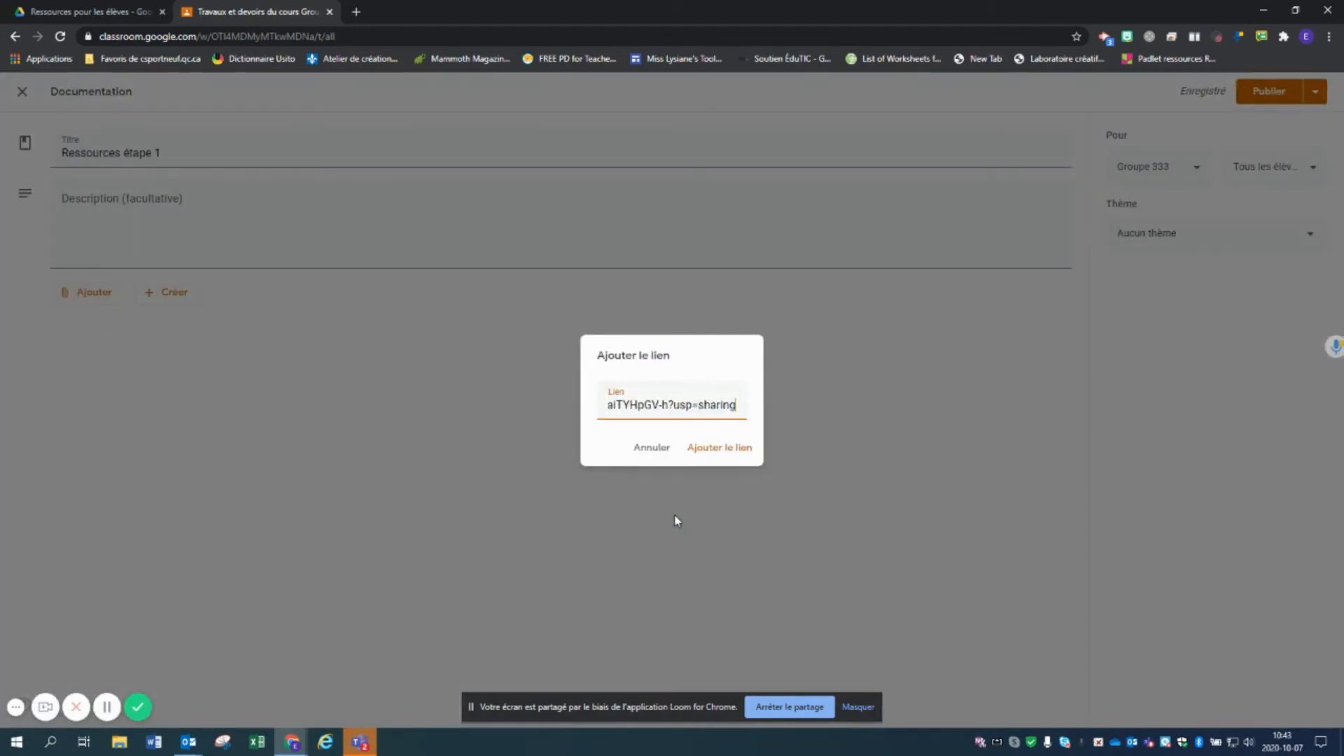
click(724, 457)
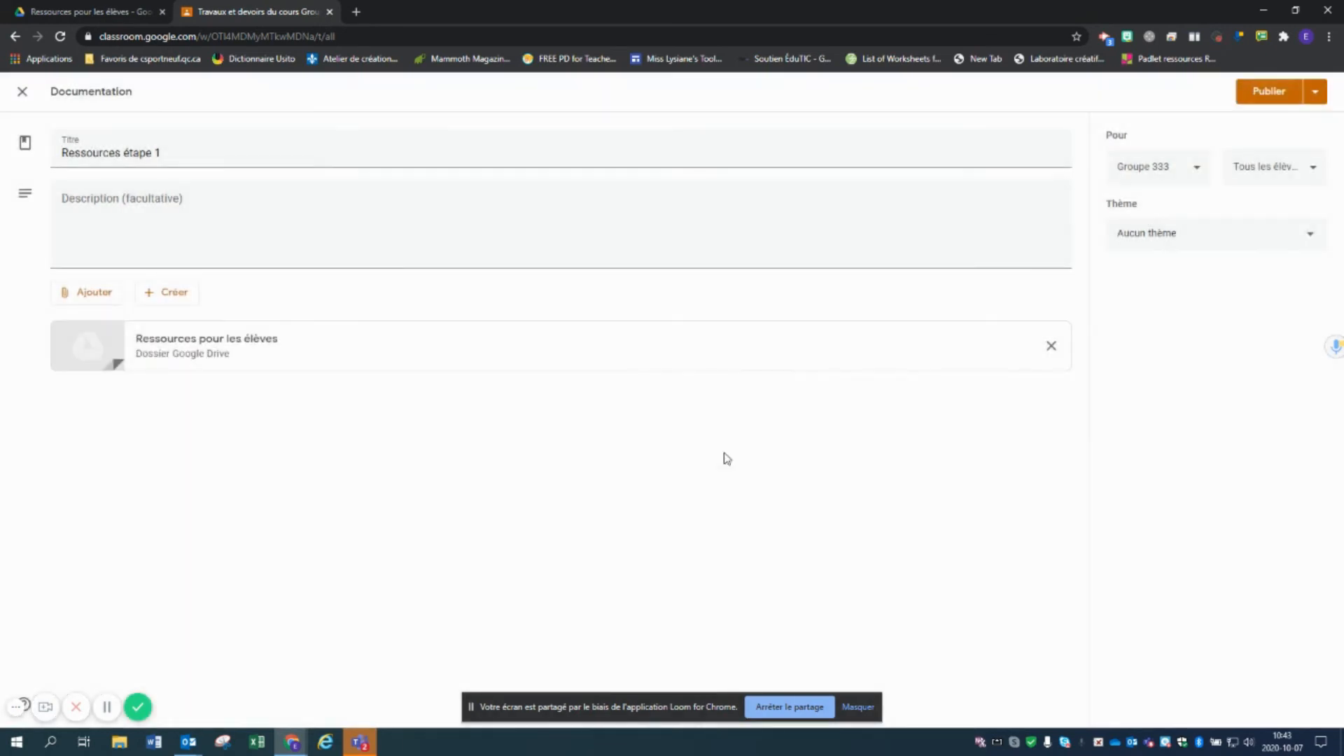
- Assign the post to the Ressources theme, review its student recipients and publish it
click(1177, 243)
click(1164, 324)
click(1271, 173)
click(1260, 170)
click(1269, 96)
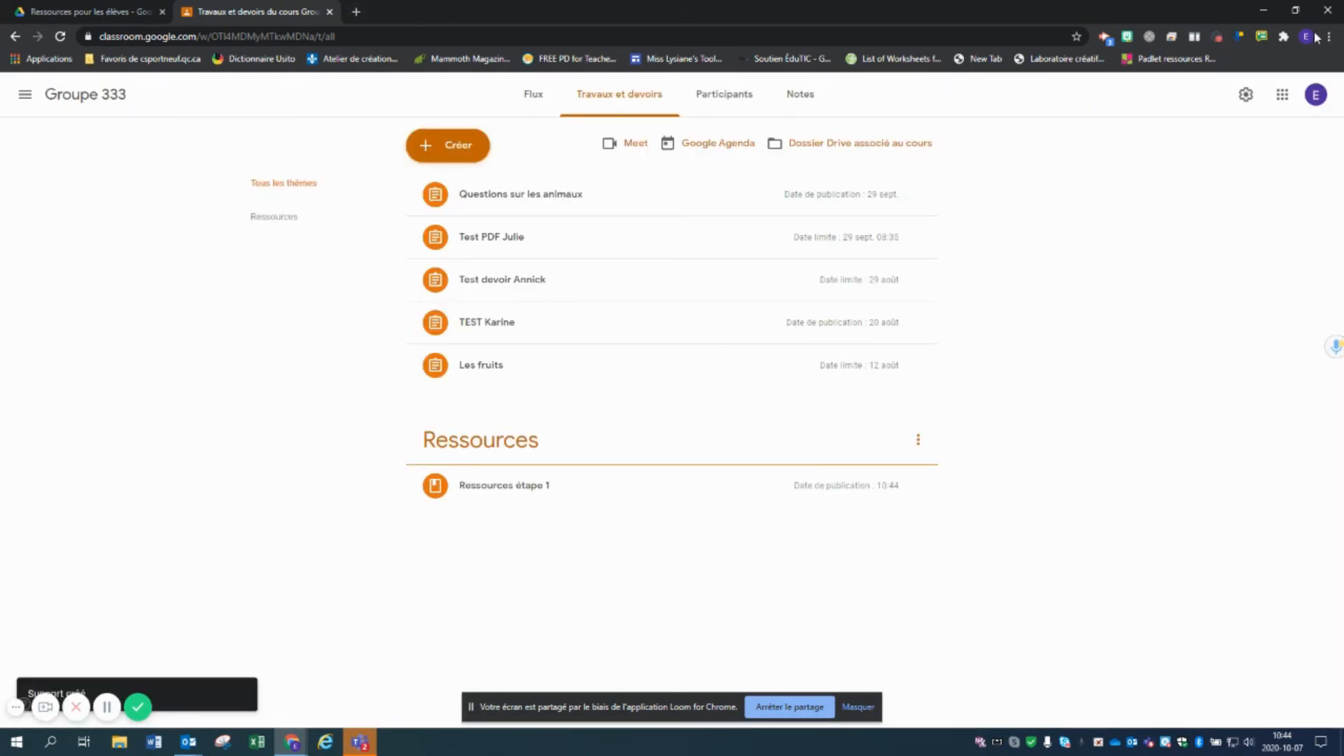
- Switch to the student browser profile and open the Travaux et devoirs page of Groupe 333 in Google Classroom
click(1305, 37)
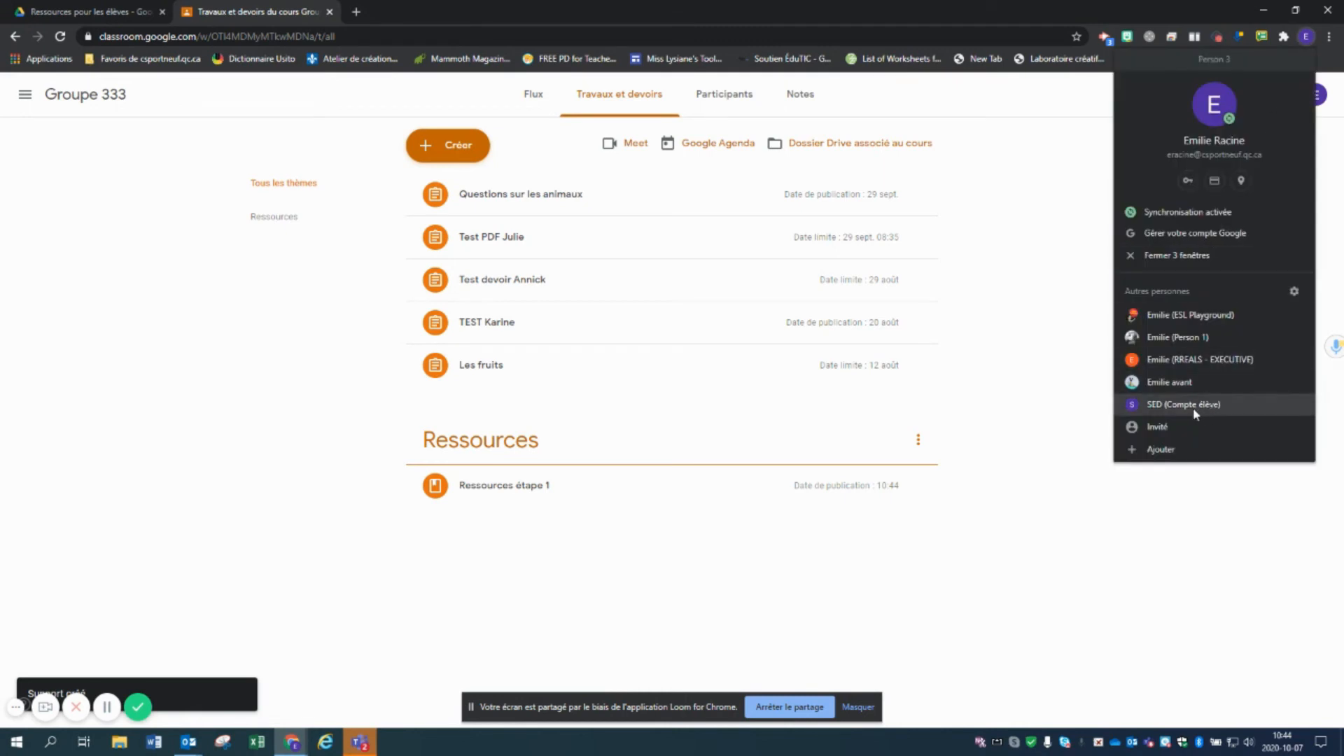
click(1201, 412)
click(593, 362)
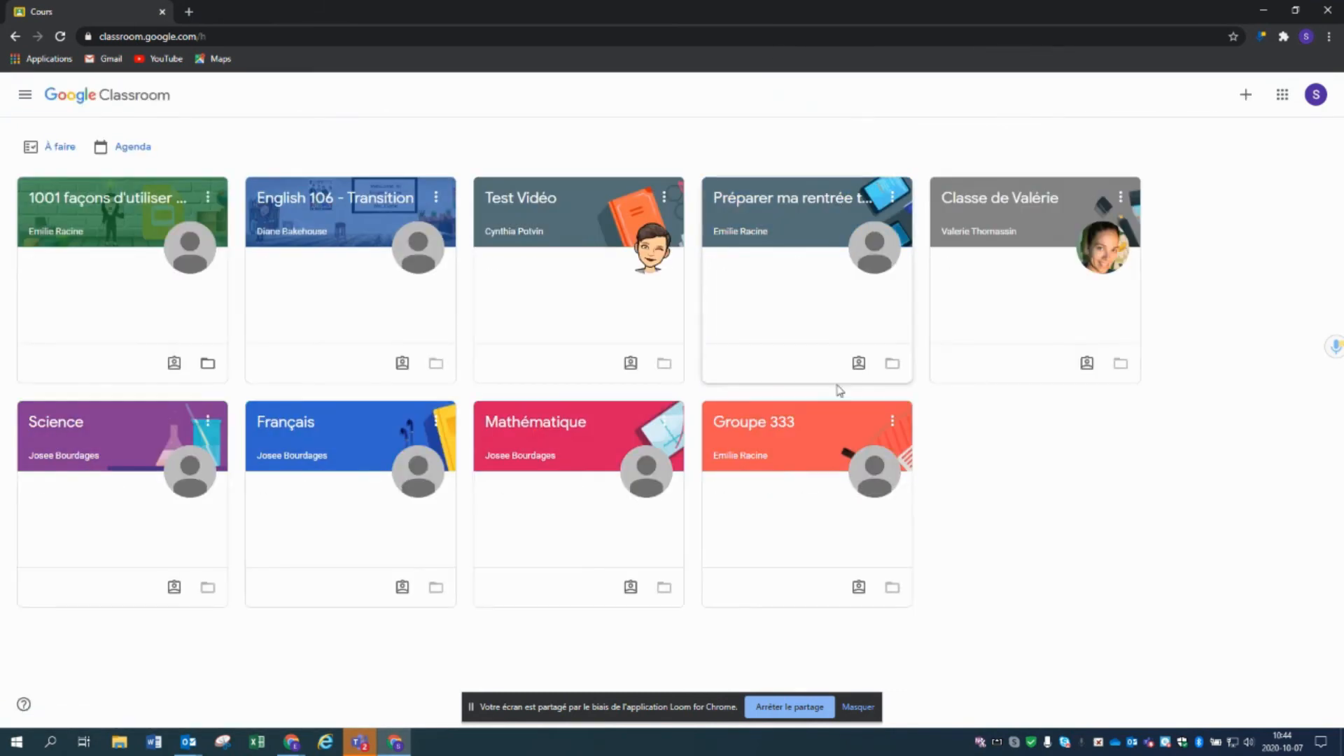
click(764, 424)
click(636, 106)
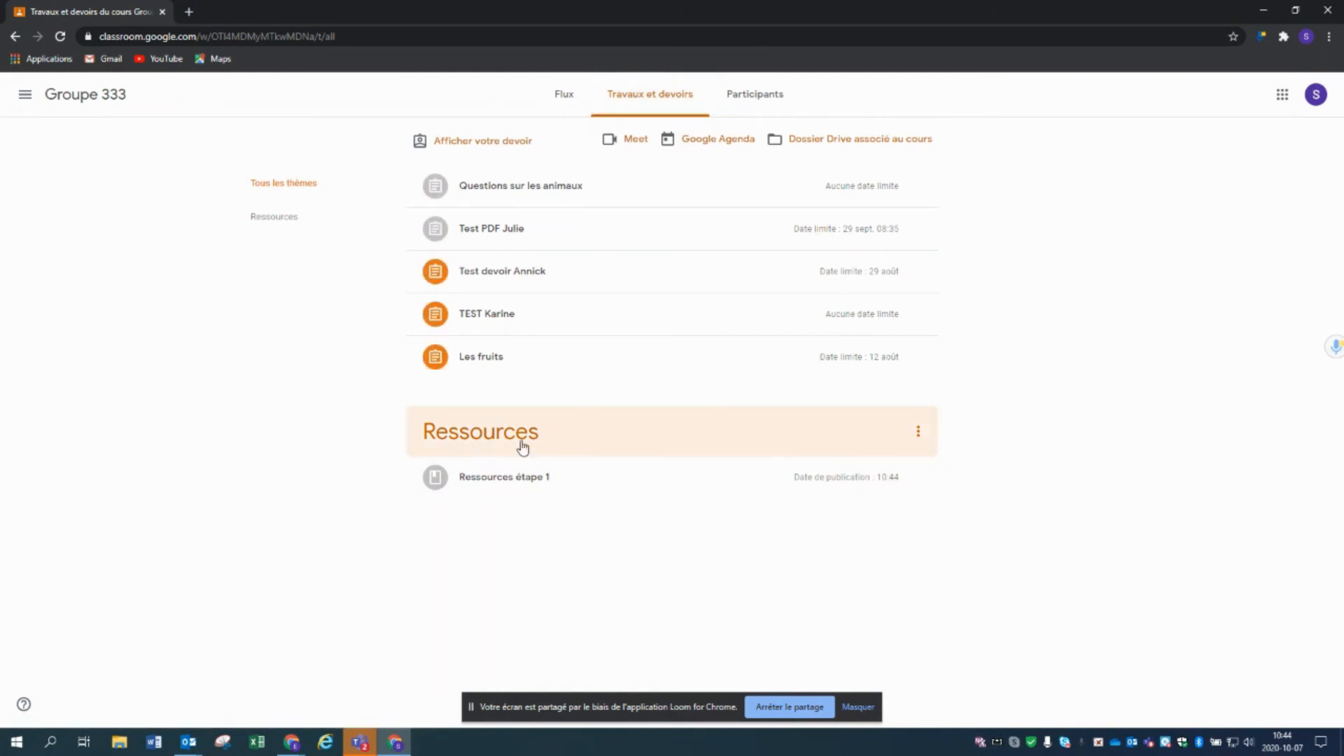
- Check the shared folder attached to Ressources étape 1 as a student, and return to the teacher's Classroom window
click(509, 492)
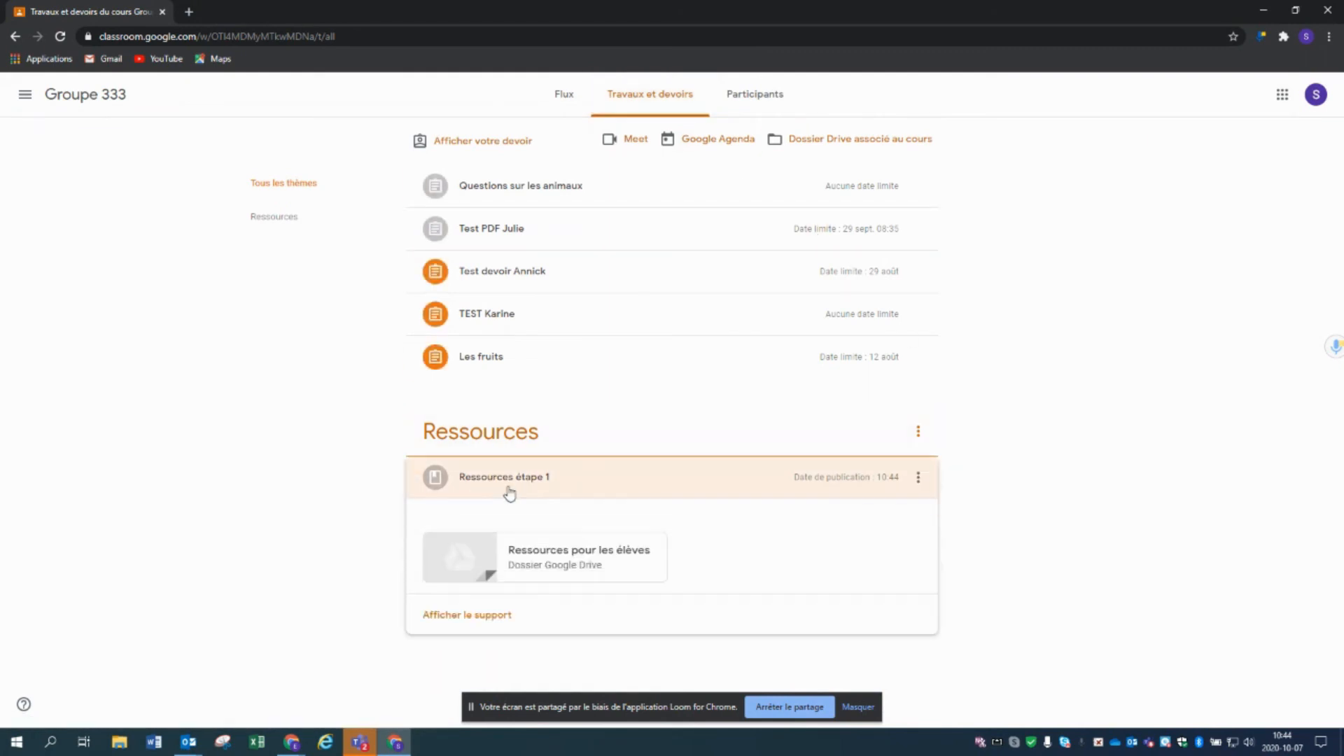
click(540, 555)
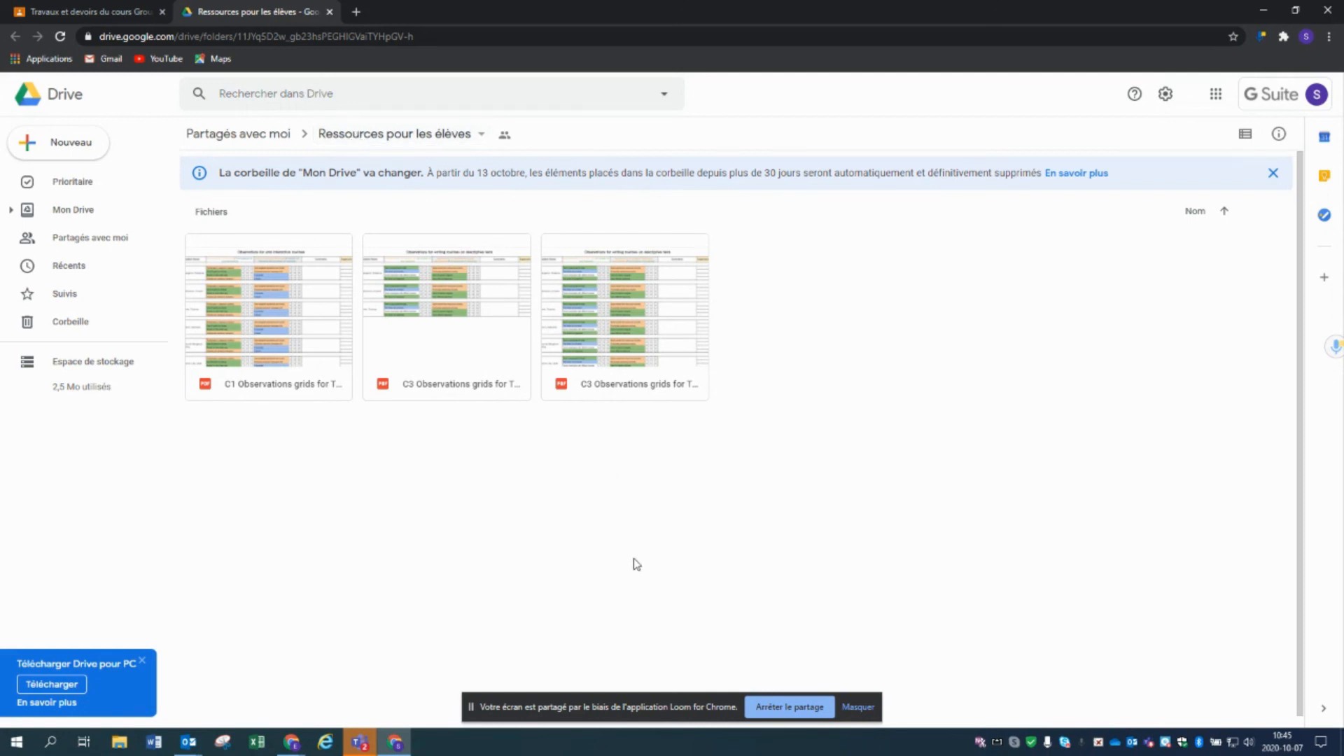
click(47, 9)
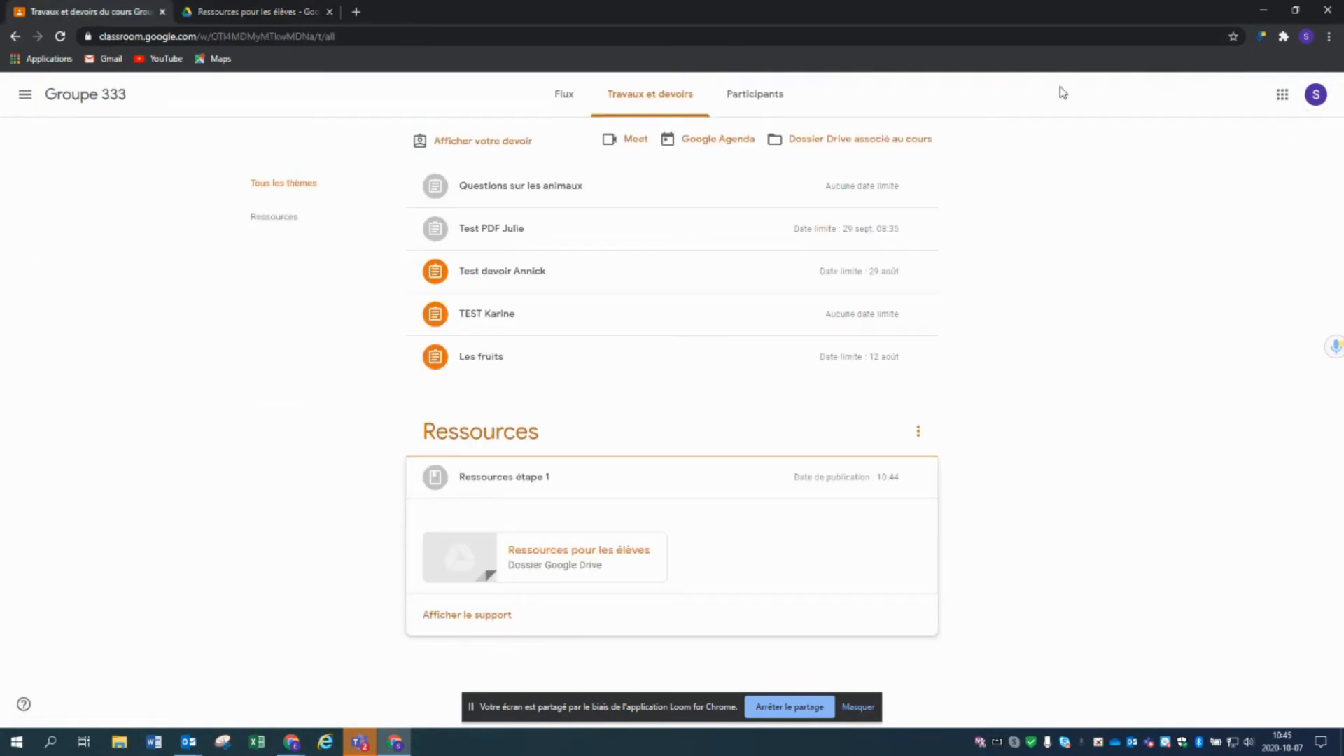
click(1328, 11)
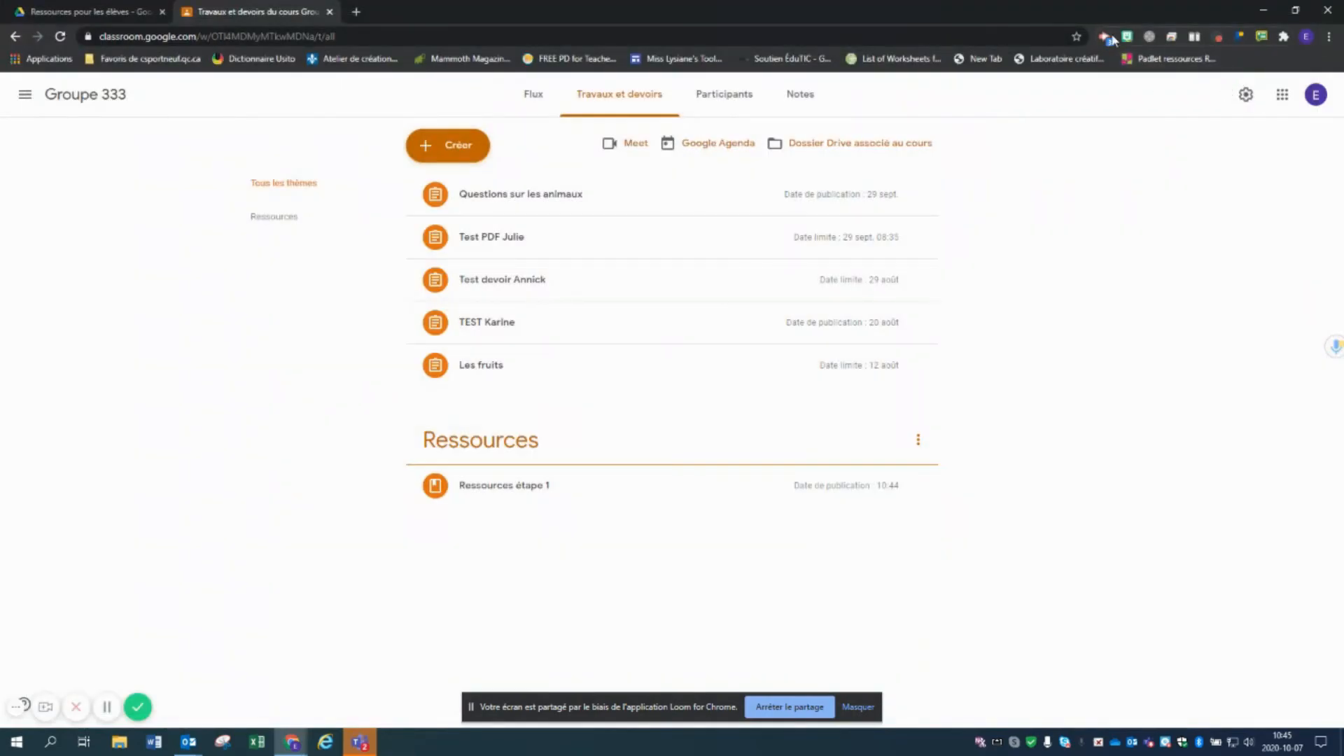